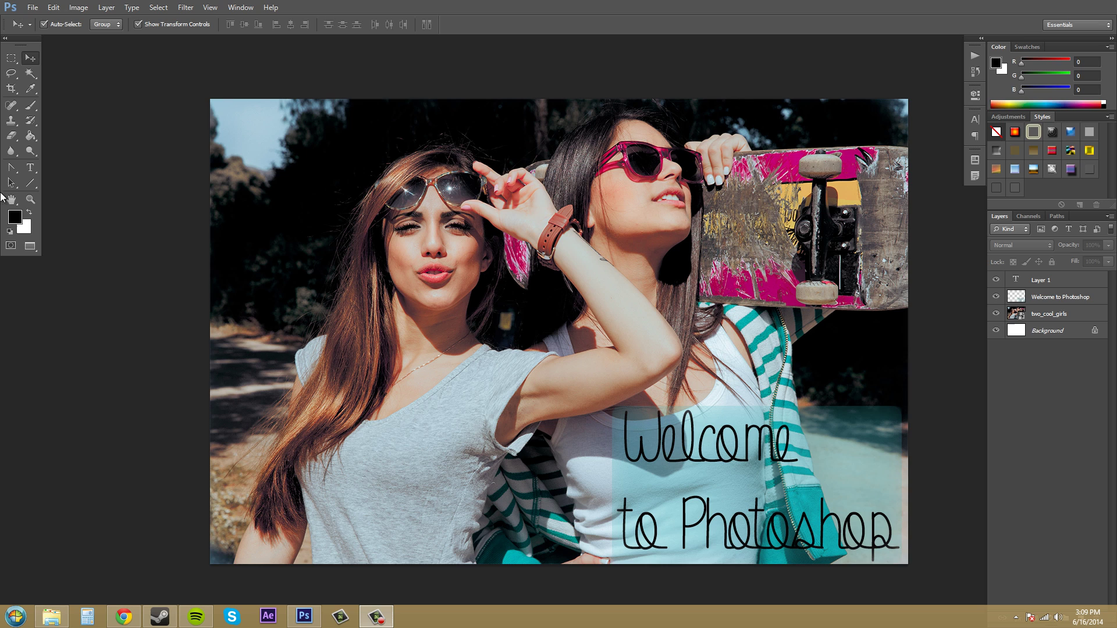
# Collapse the tools panel to a single column, then restore the two-column layout
pyautogui.click(6, 40)
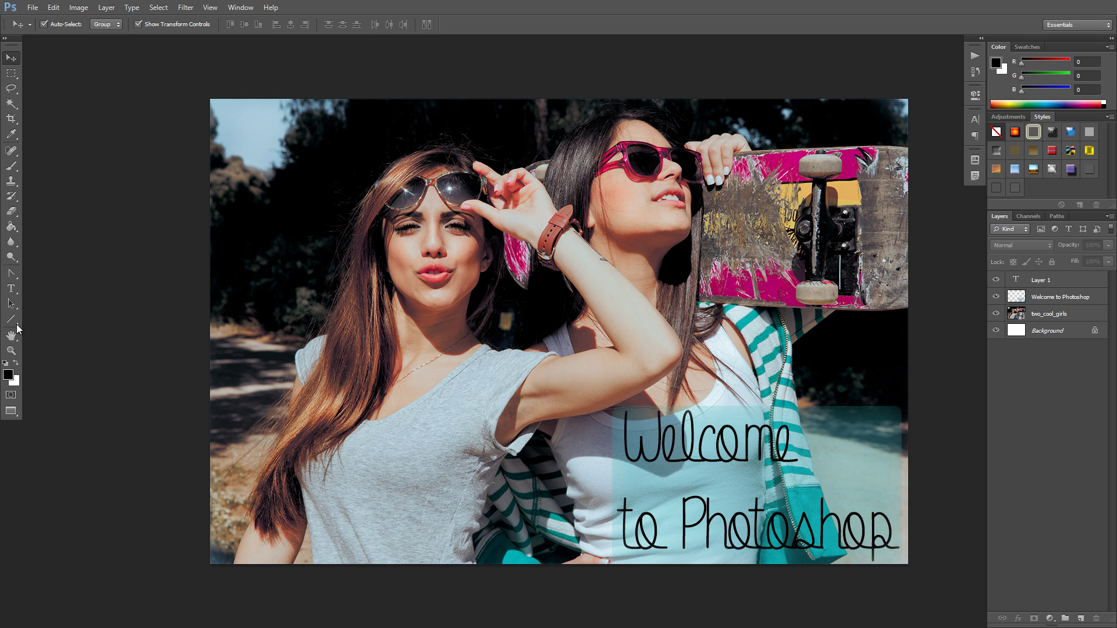
pyautogui.click(5, 38)
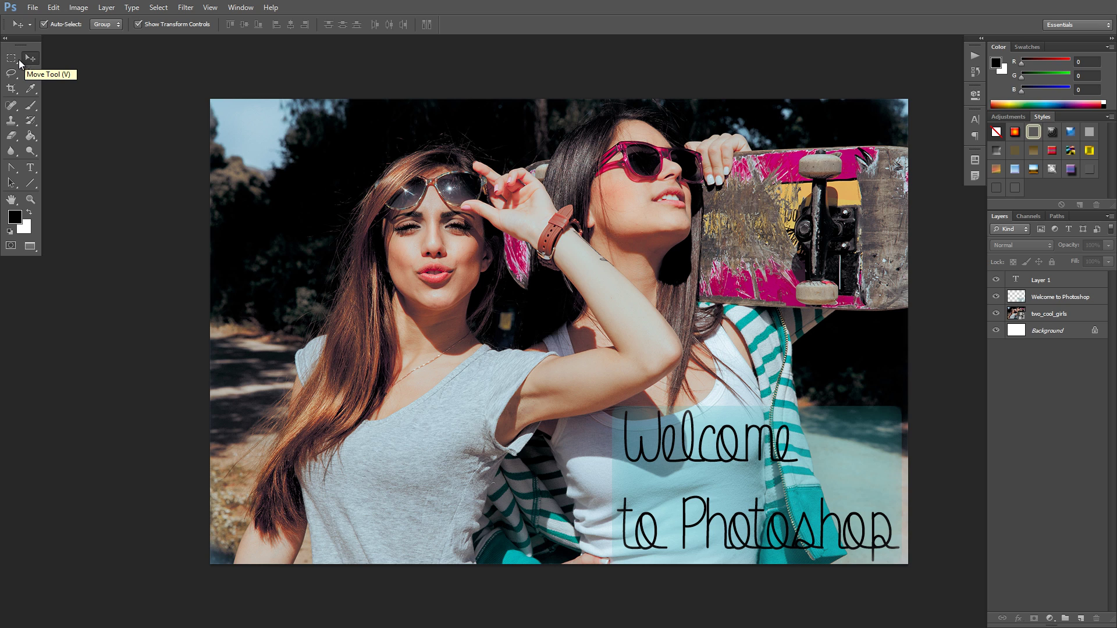
# Try the Magic Wand, Eyedropper and Crop tools, then return to the Move tool
pyautogui.click(32, 76)
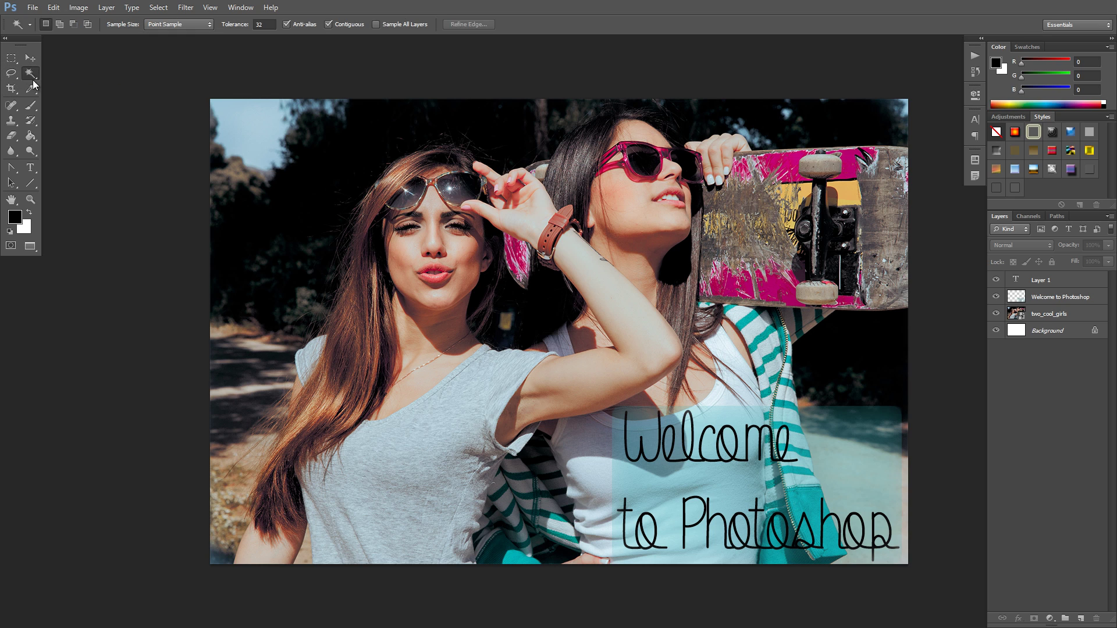
pyautogui.click(32, 88)
pyautogui.click(13, 91)
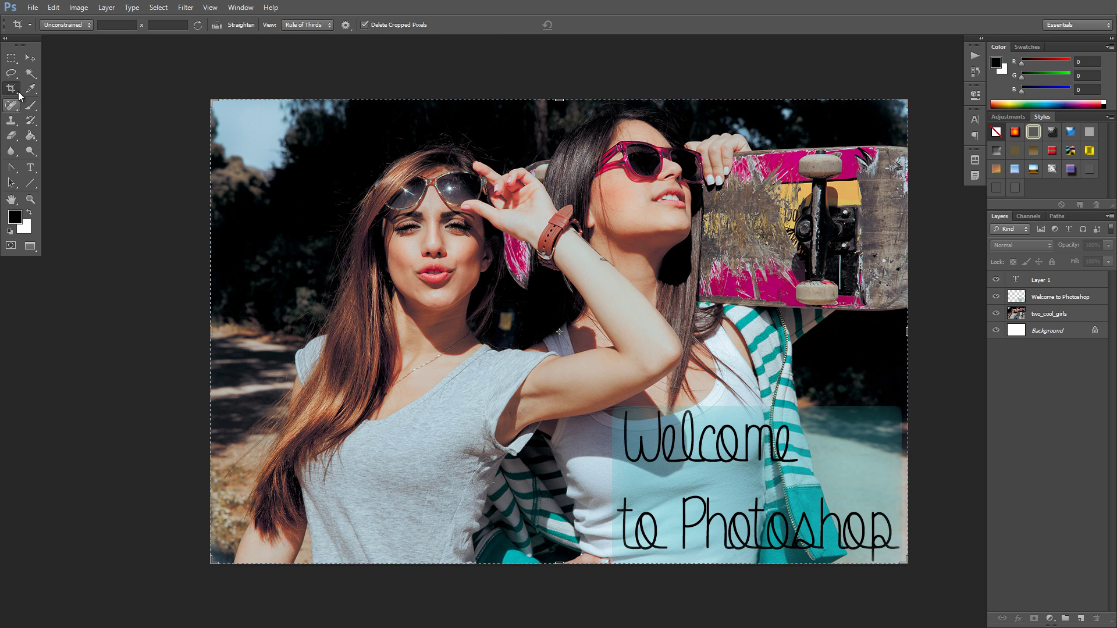
pyautogui.click(30, 58)
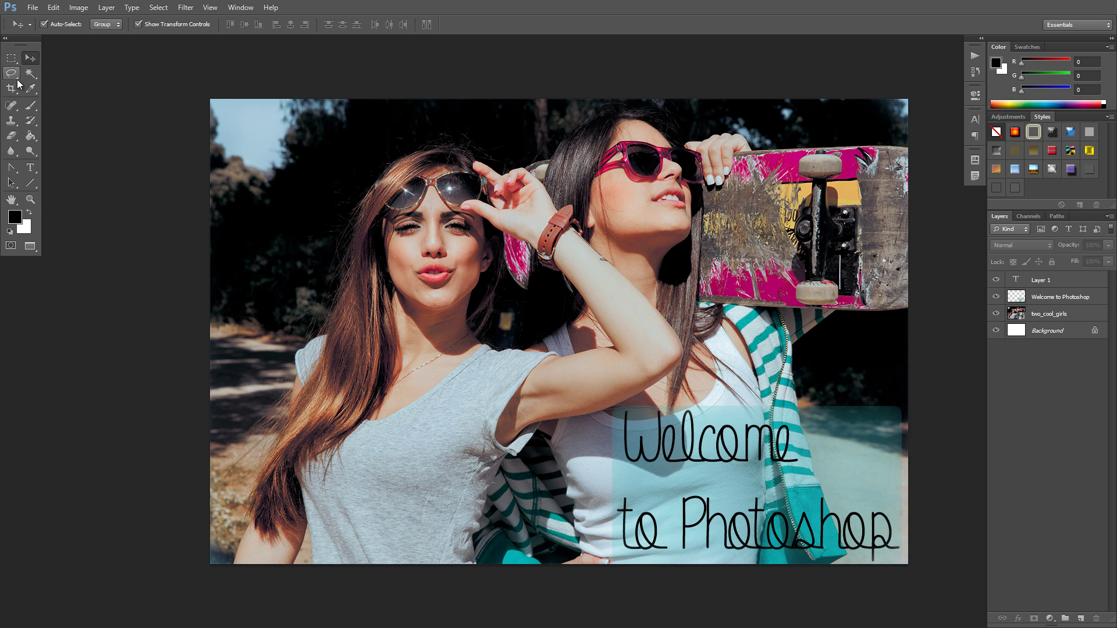
# Browse the Marquee tool variants, choose Single Row Marquee, then go back to Rectangular Marquee
pyautogui.click(14, 61)
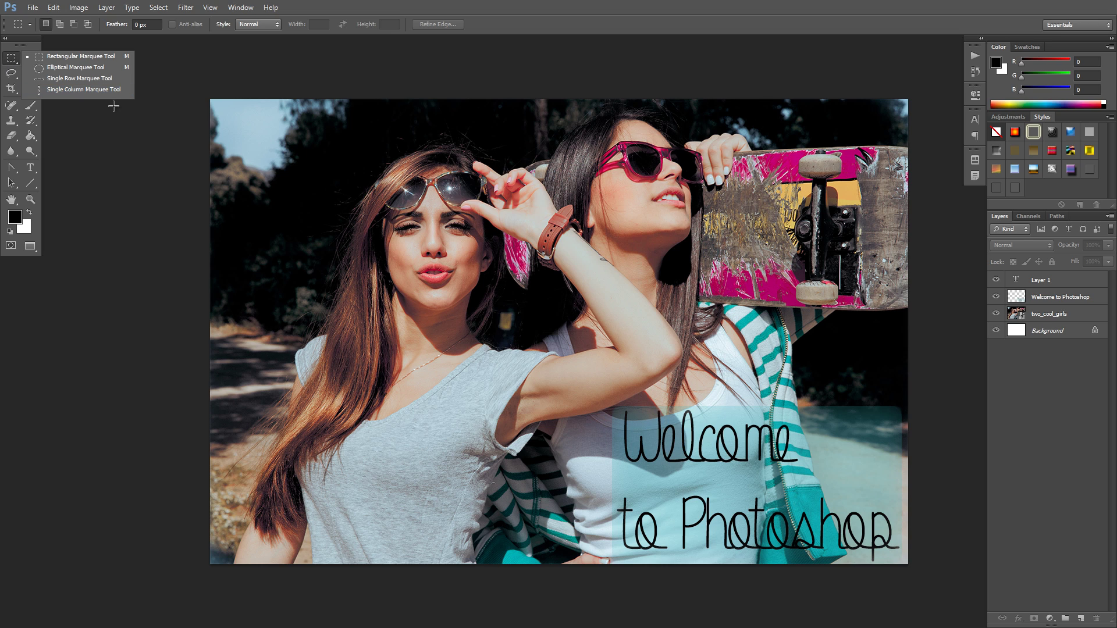
pyautogui.click(8, 58)
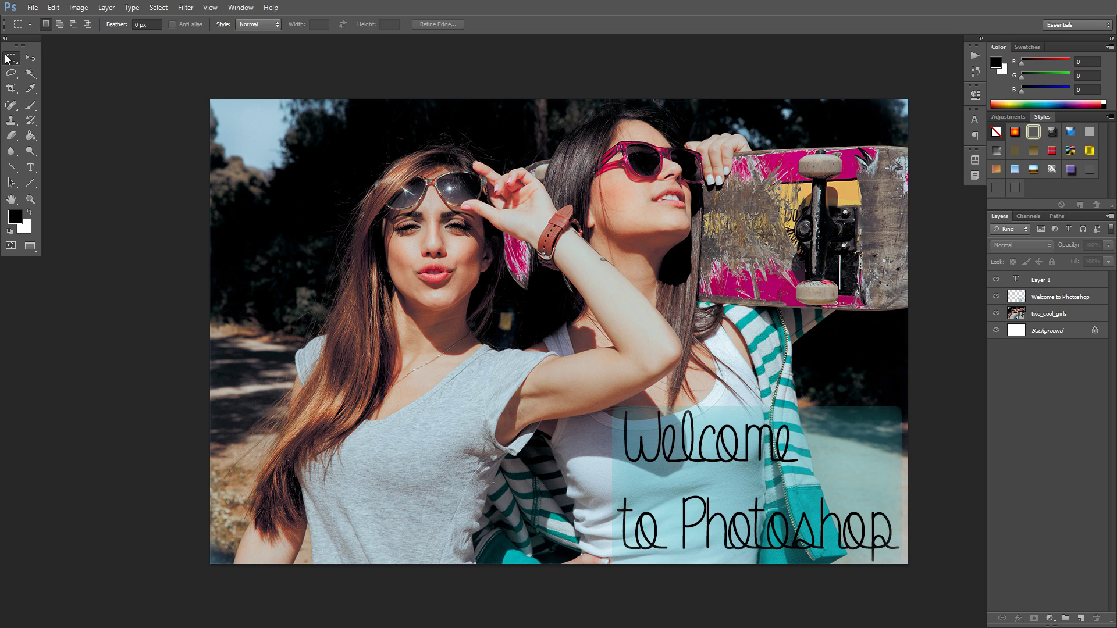
pyautogui.click(29, 58)
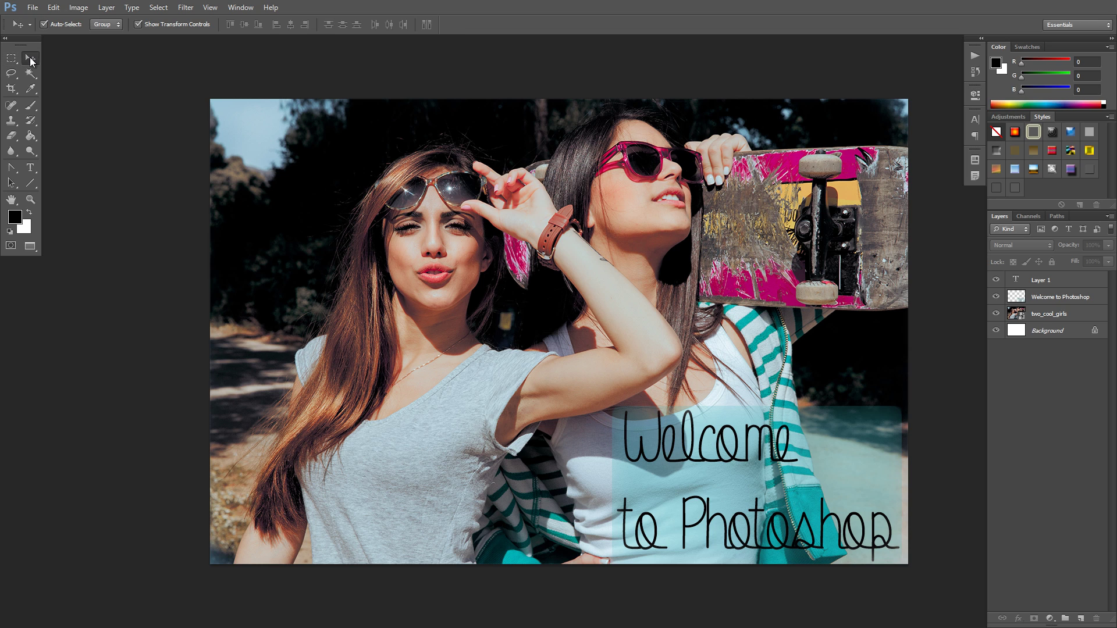
pyautogui.click(9, 59)
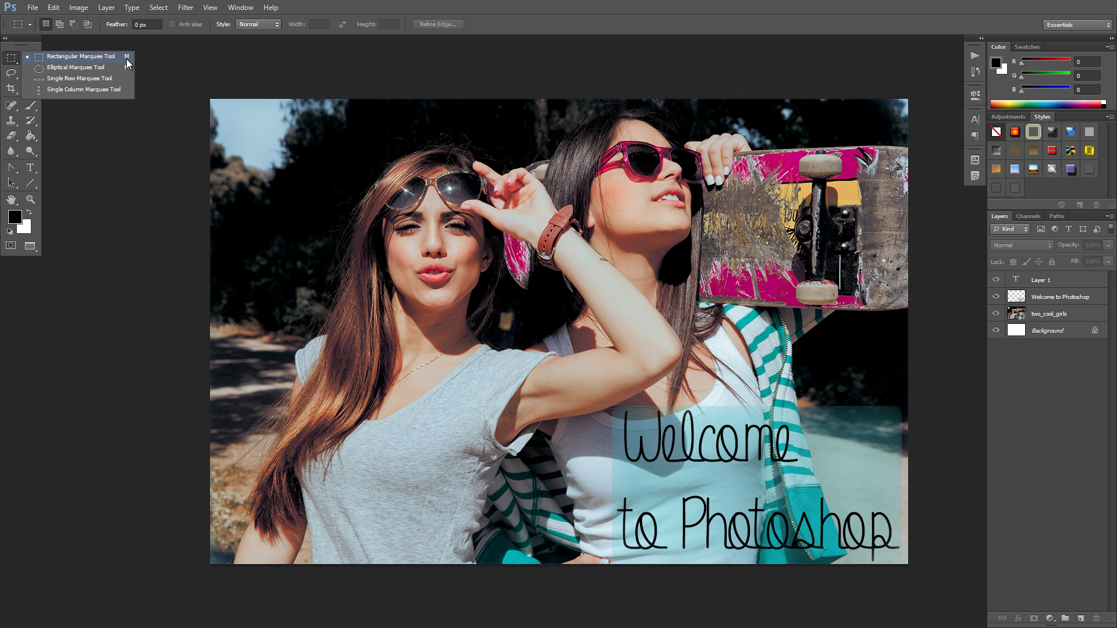
pyautogui.click(88, 78)
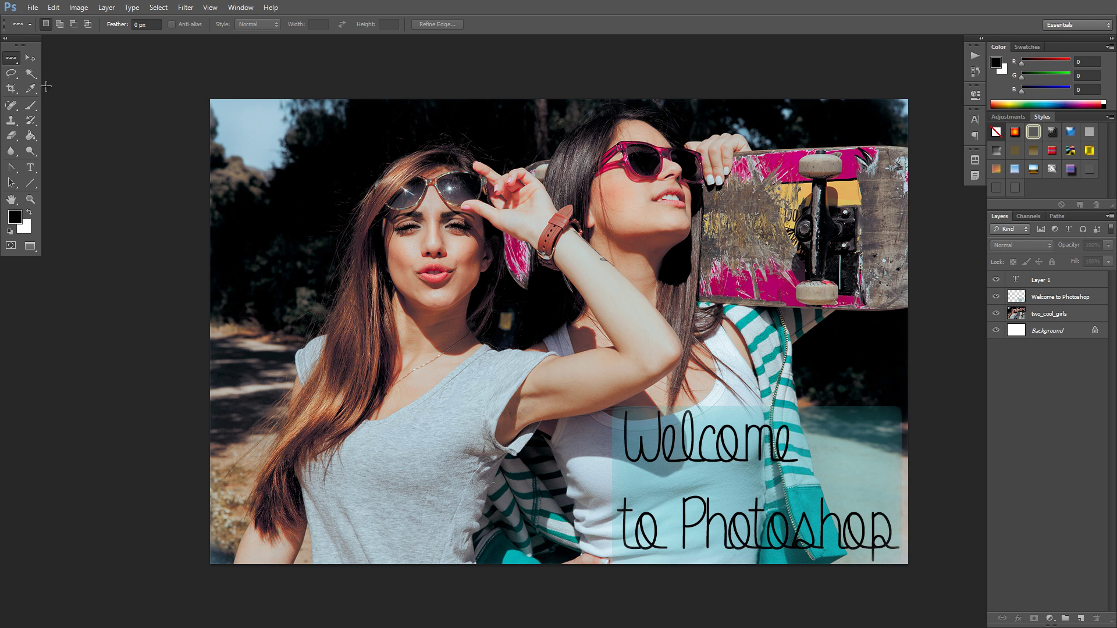
pyautogui.rightClick(10, 58)
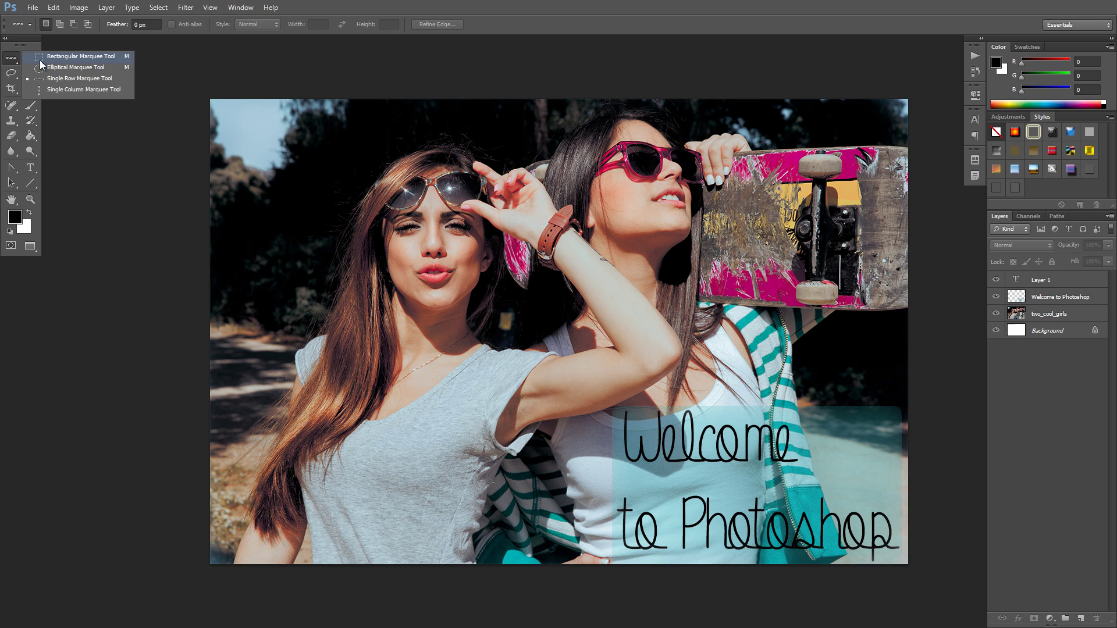
pyautogui.click(46, 59)
# Switch back to the Move tool
pyautogui.click(31, 58)
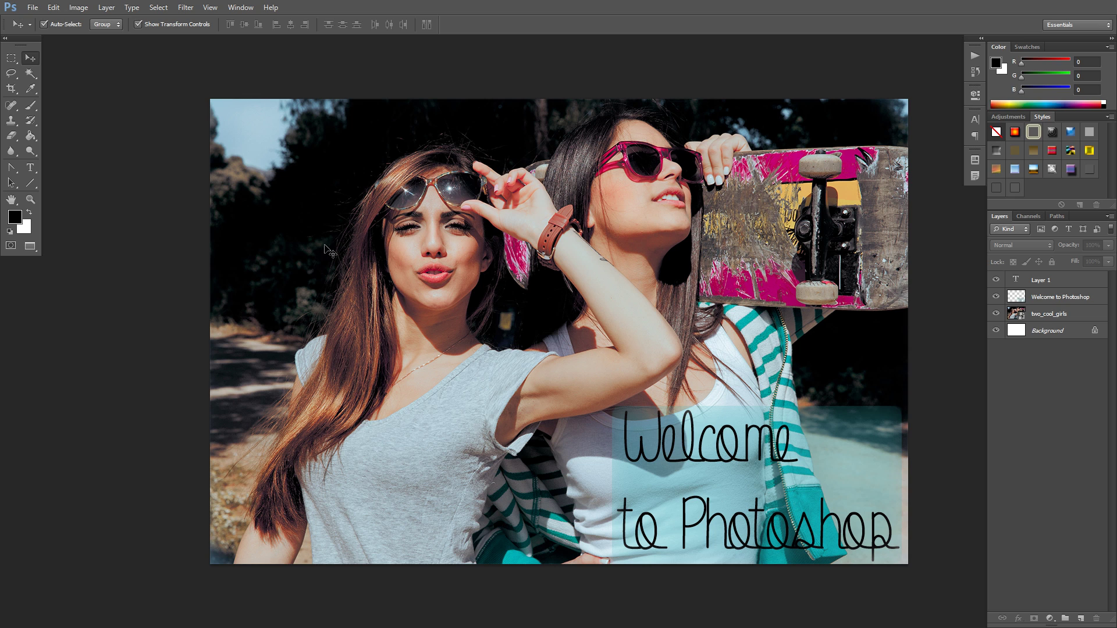
# Select the Welcome to Photoshop layer and nudge the text overlay on the canvas
pyautogui.click(1063, 314)
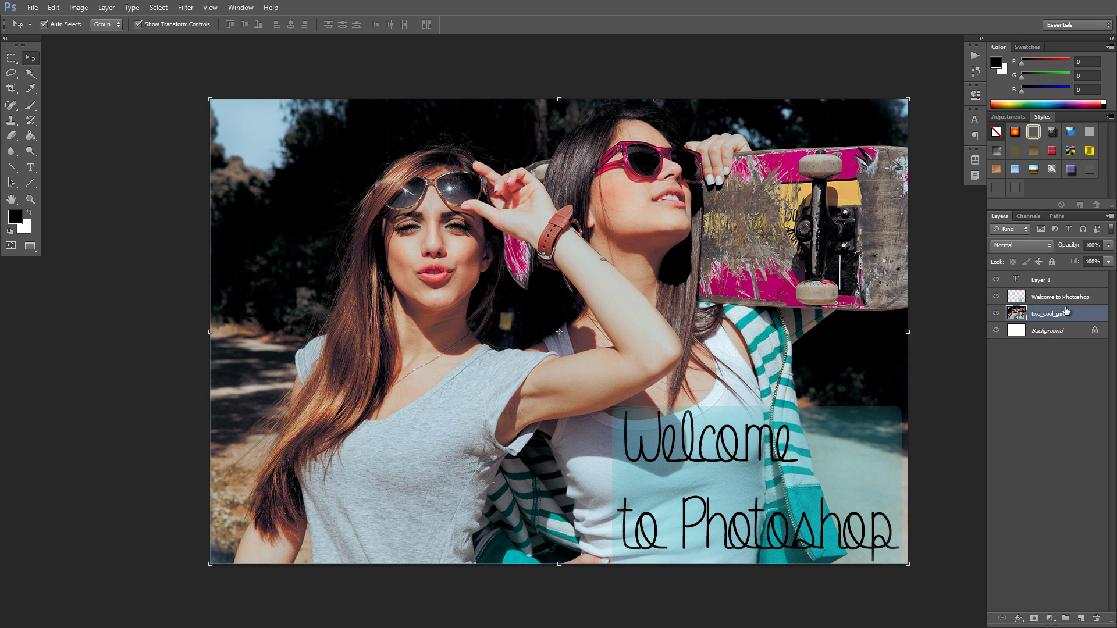
pyautogui.click(1065, 297)
pyautogui.moveTo(805, 407)
pyautogui.mouseDown()
pyautogui.moveTo(708, 348)
pyautogui.moveTo(703, 389)
pyautogui.moveTo(787, 421)
pyautogui.moveTo(836, 391)
pyautogui.moveTo(864, 399)
pyautogui.moveTo(835, 437)
pyautogui.moveTo(818, 422)
pyautogui.mouseUp()
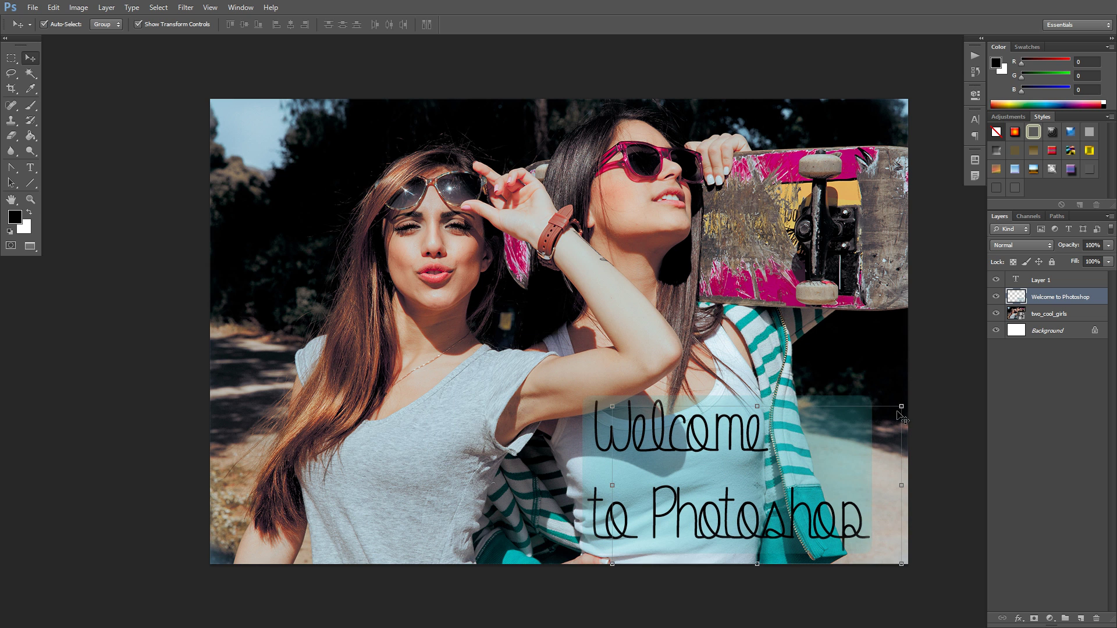
# Draw a rectangular marquee around the left girl's face and select the two_cool_girls layer
pyautogui.click(10, 60)
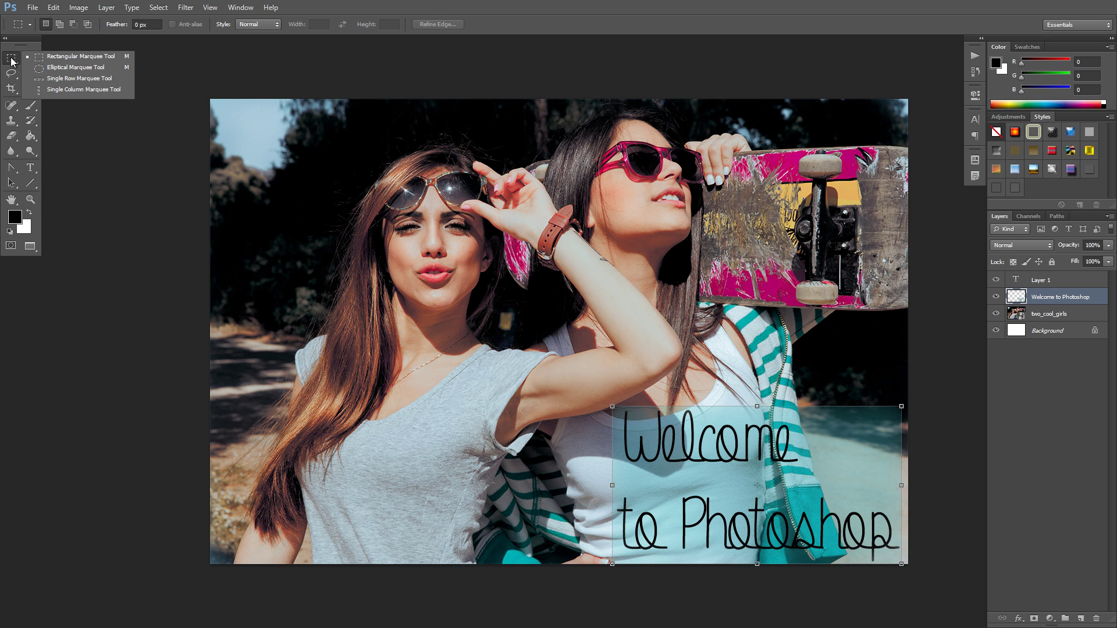
pyautogui.click(82, 56)
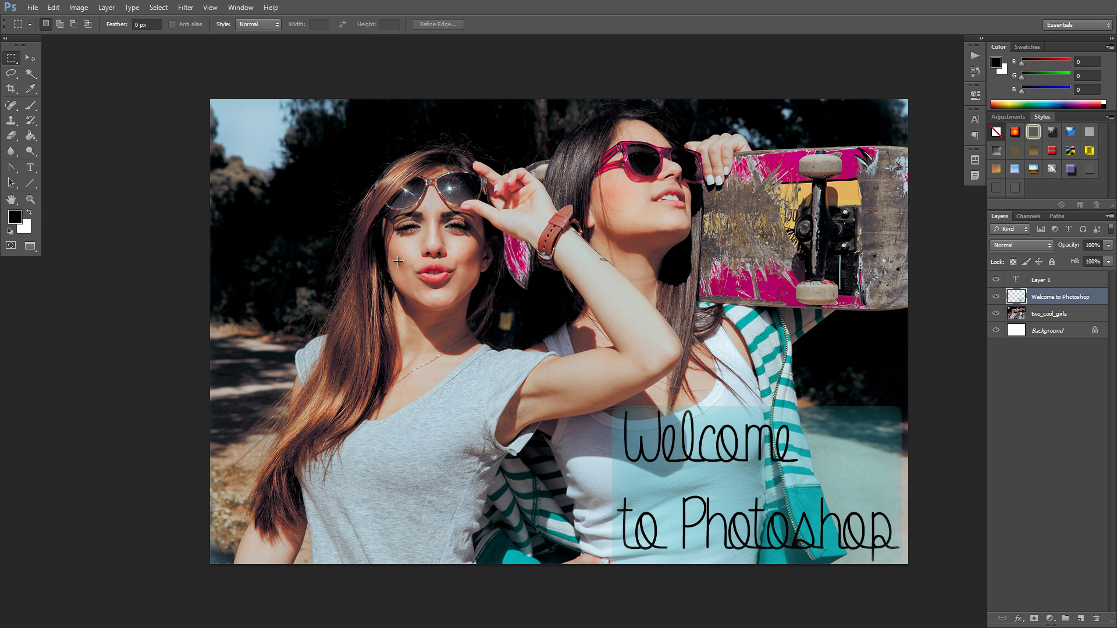
pyautogui.moveTo(374, 221); pyautogui.dragTo(618, 357)
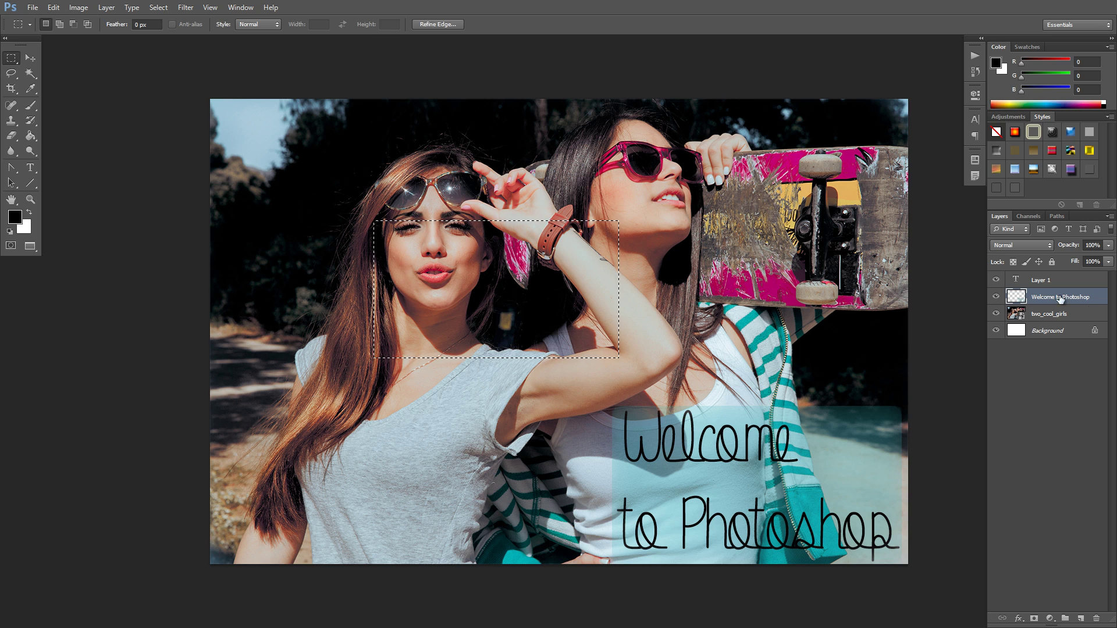
pyautogui.click(1079, 320)
# Dismiss the smart-object error, then erase part of the Welcome text and undo it
pyautogui.press('Delete')
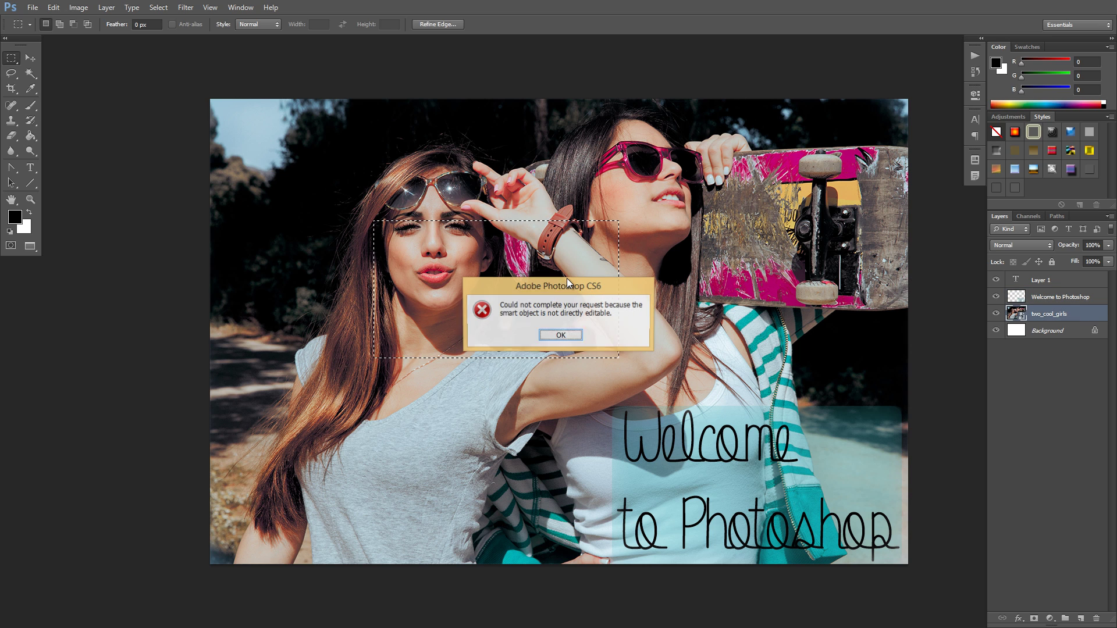
pyautogui.click(570, 337)
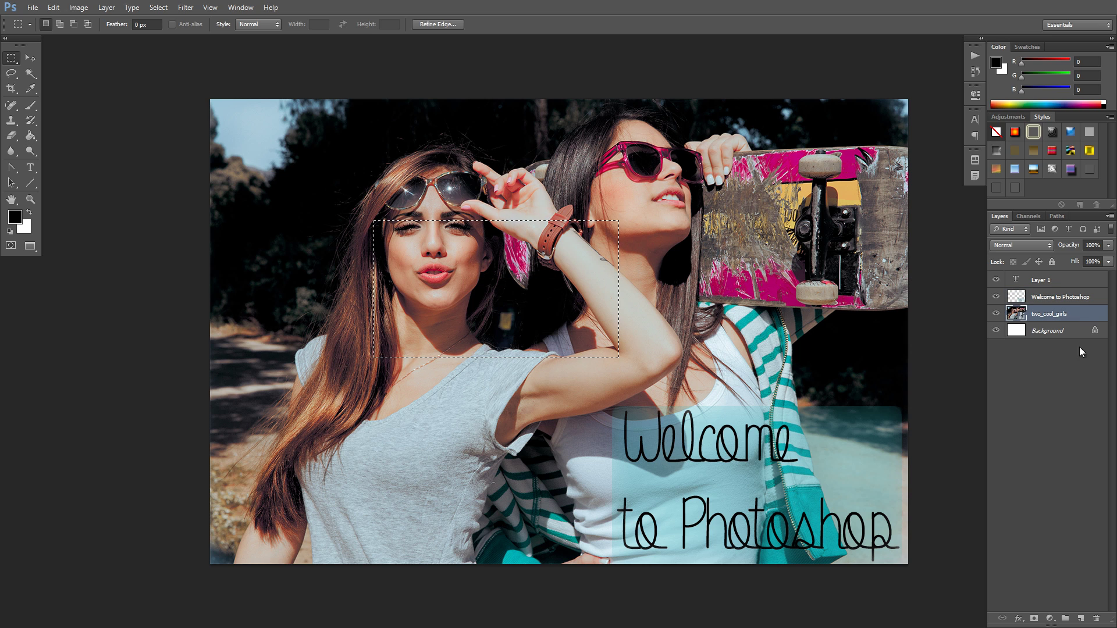
pyautogui.click(1063, 298)
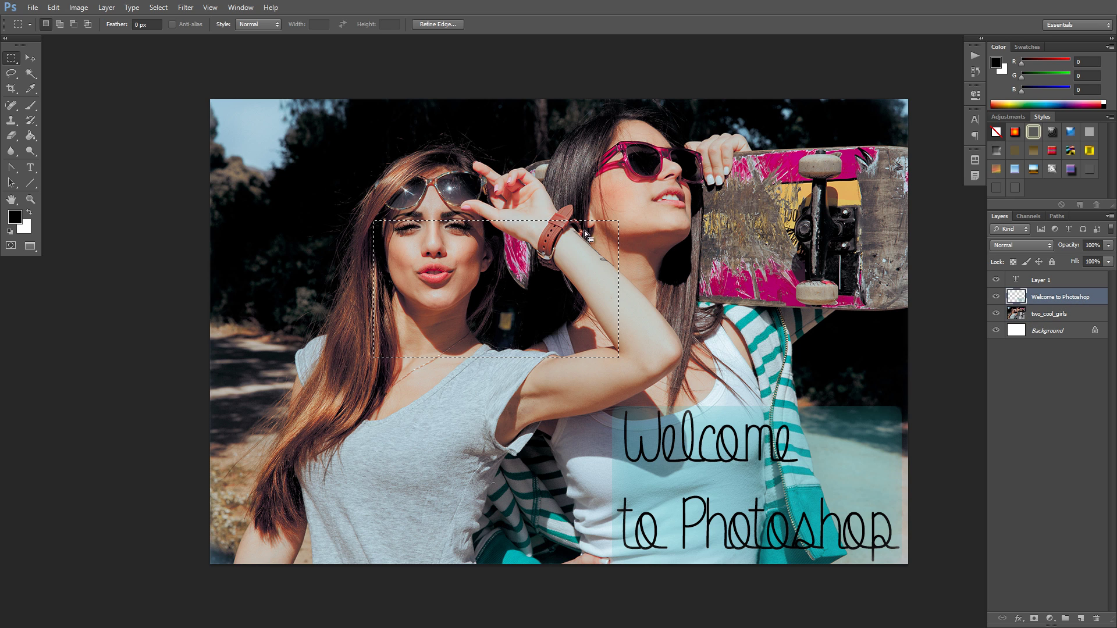
pyautogui.moveTo(547, 249); pyautogui.dragTo(798, 413)
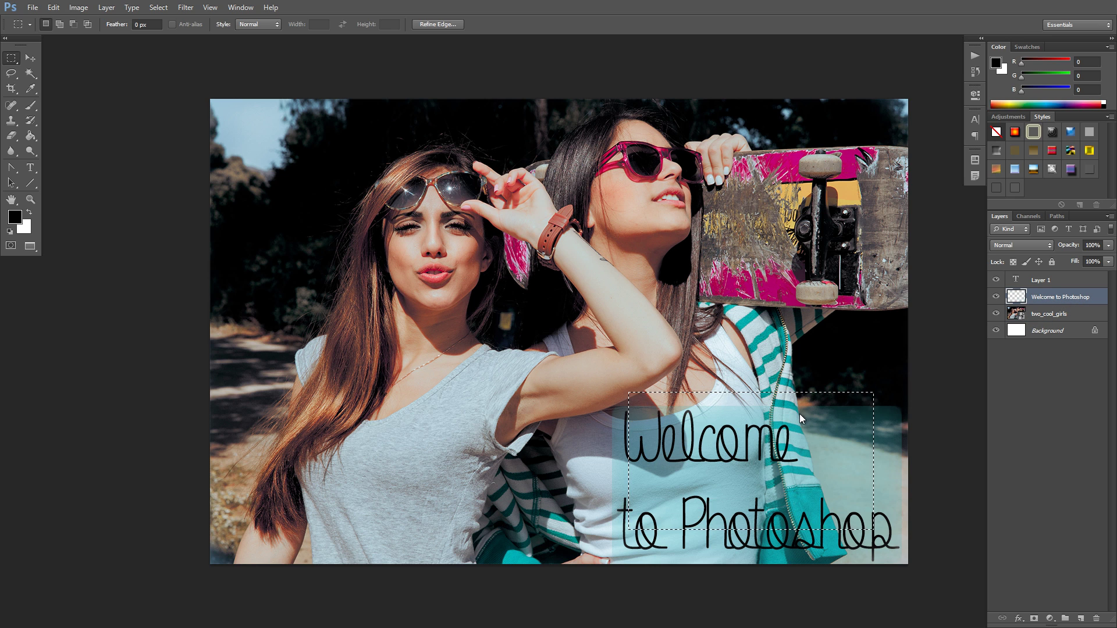
pyautogui.press('Delete')
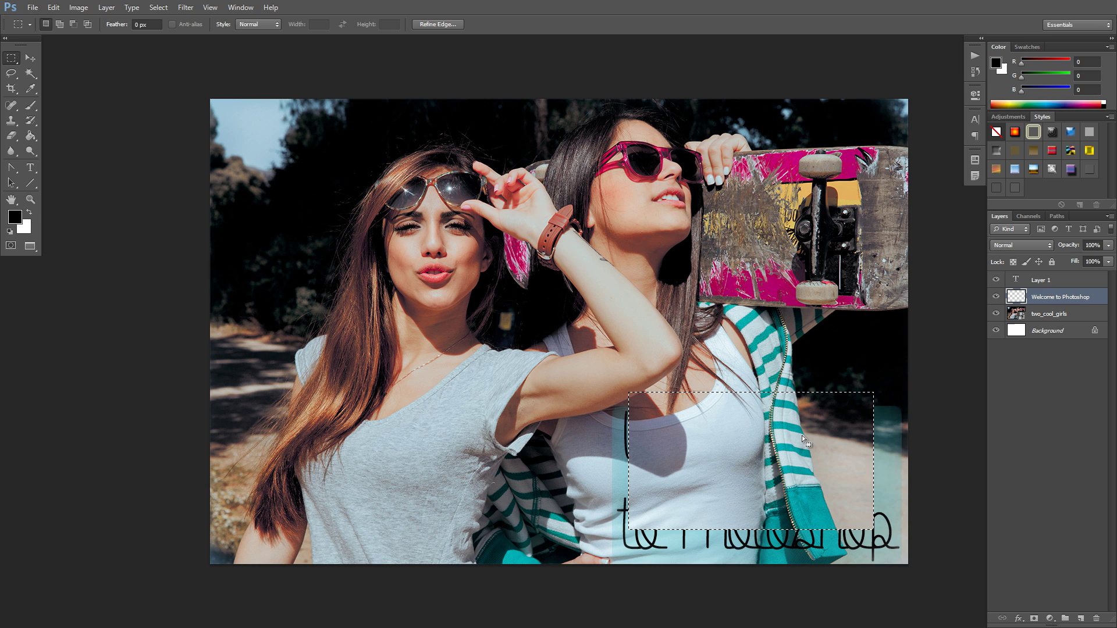
pyautogui.hotkey('ctrl', 'z')
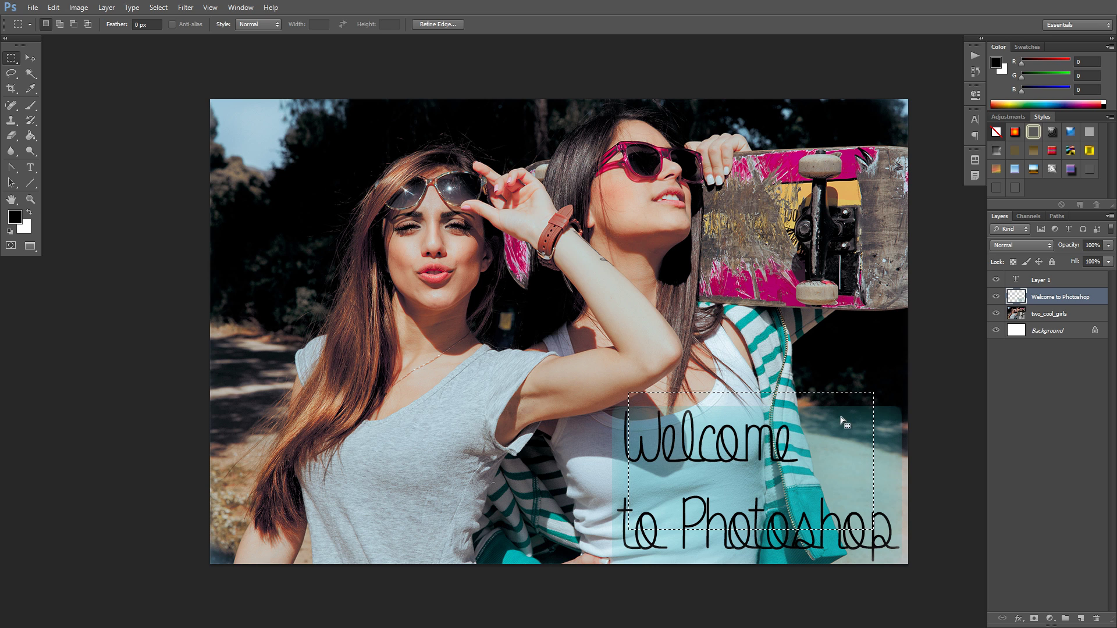
# Move the selection onto the left girl's face, fill it black with Paint Bucket, then undo
pyautogui.moveTo(840, 416); pyautogui.dragTo(493, 232)
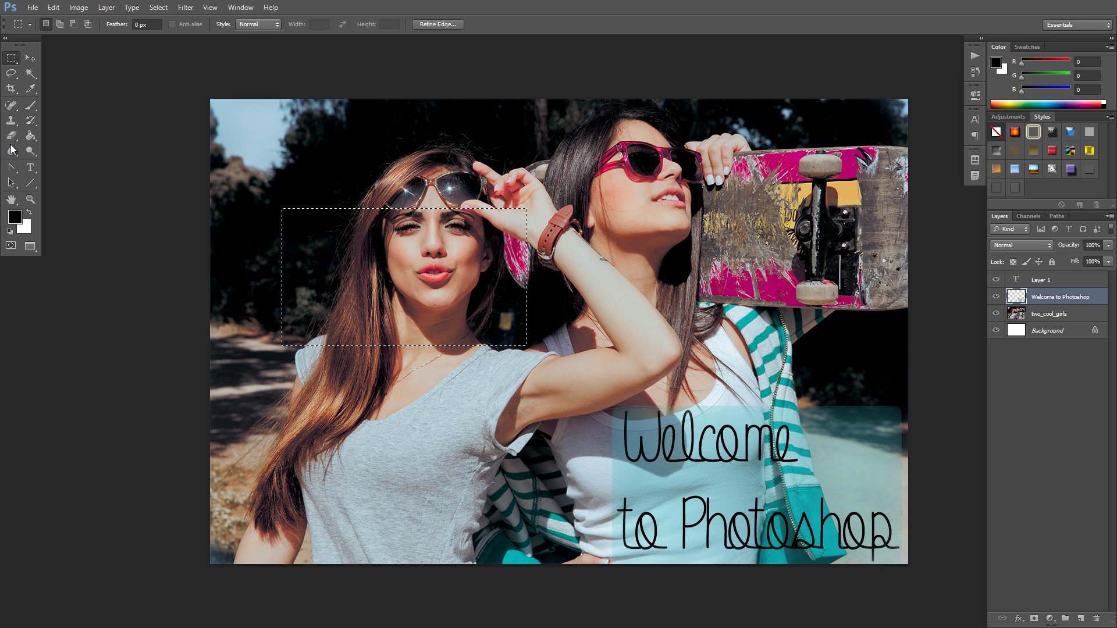
pyautogui.moveTo(31, 136); pyautogui.dragTo(85, 146)
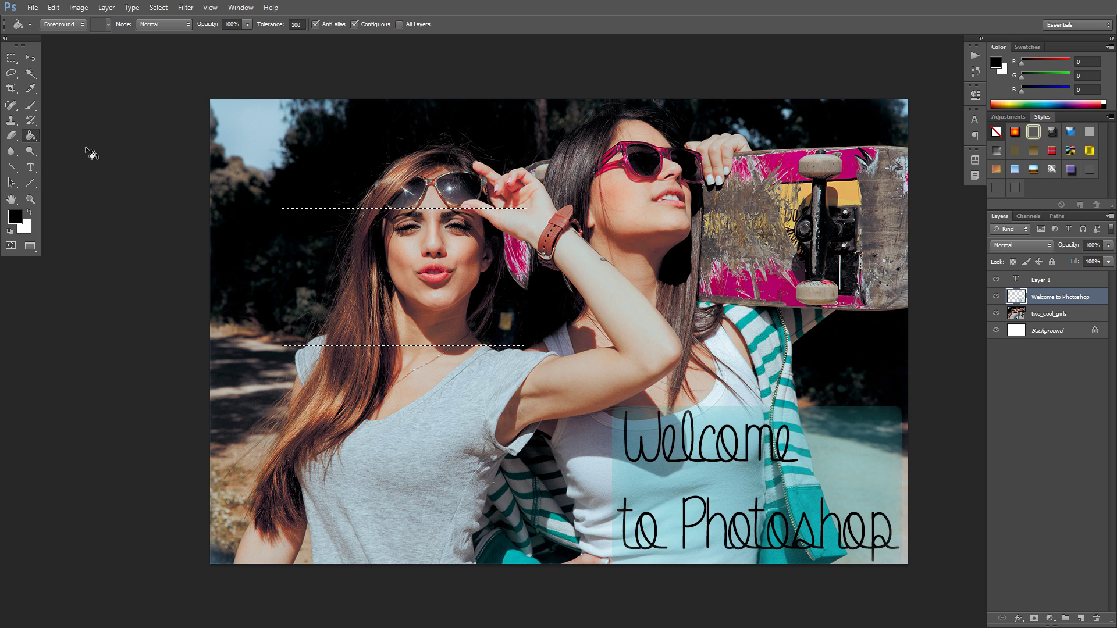
pyautogui.click(413, 271)
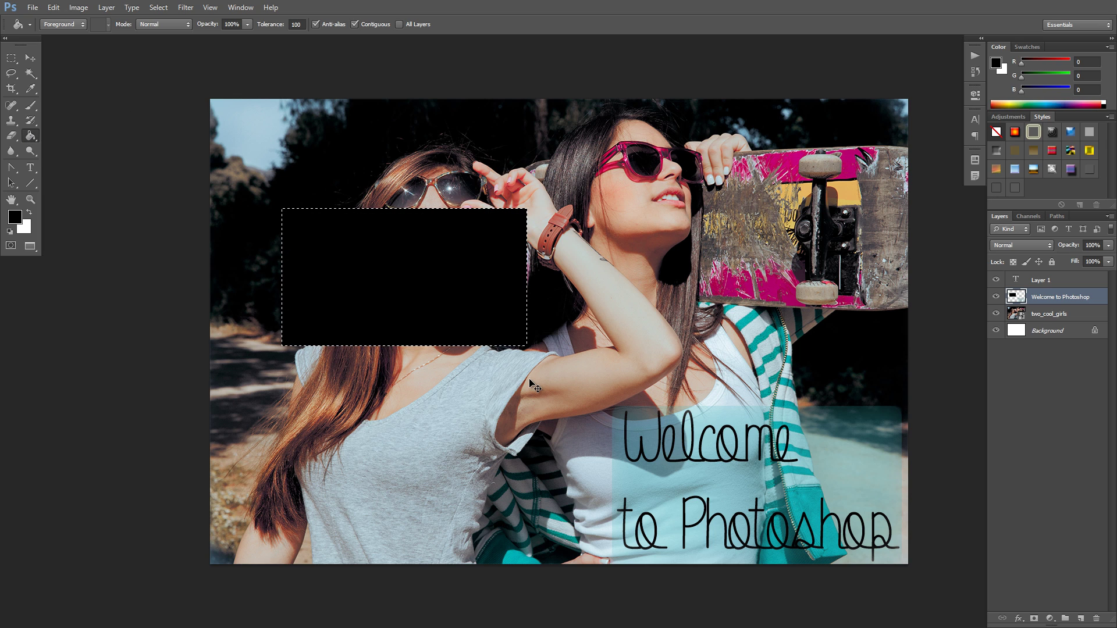
pyautogui.hotkey('ctrl', 'z')
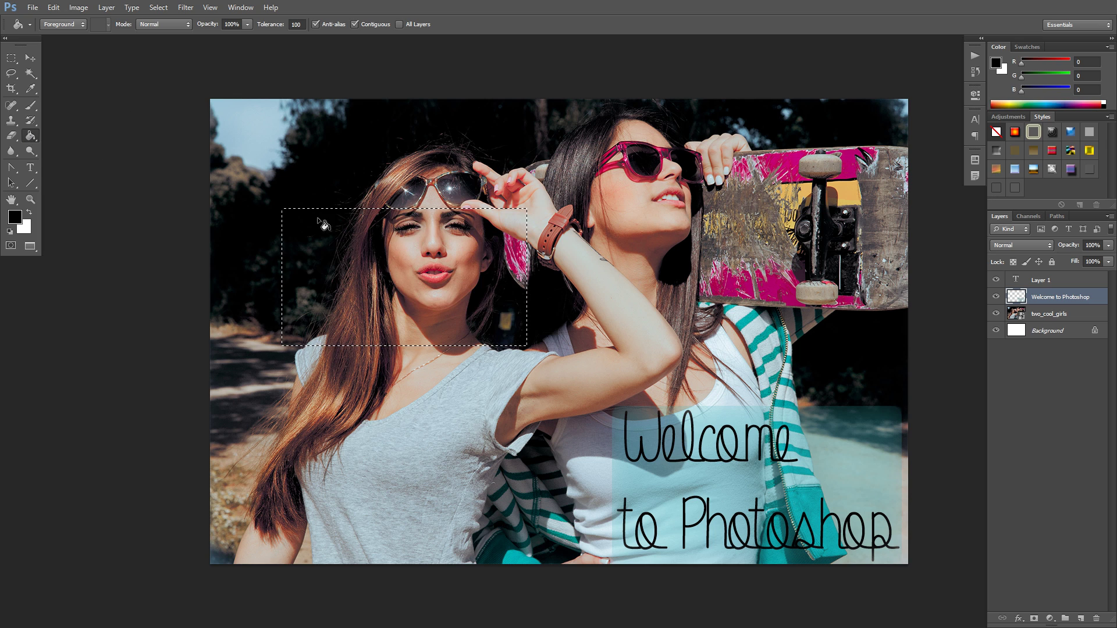
# Outline the left girl's face freehand with the Lasso tool
pyautogui.click(12, 75)
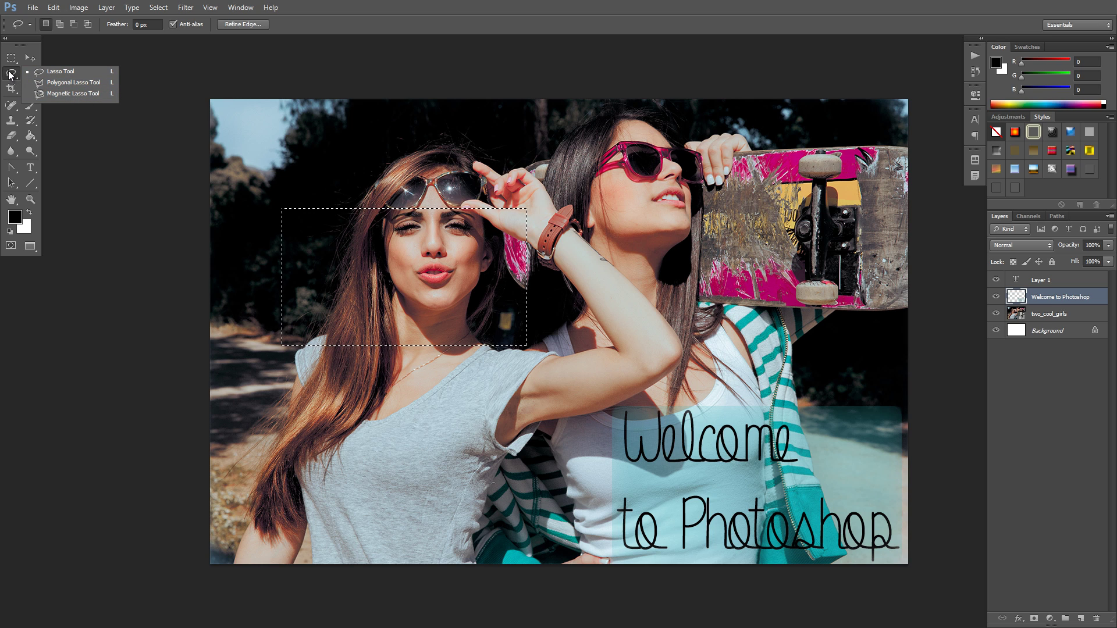
pyautogui.click(62, 70)
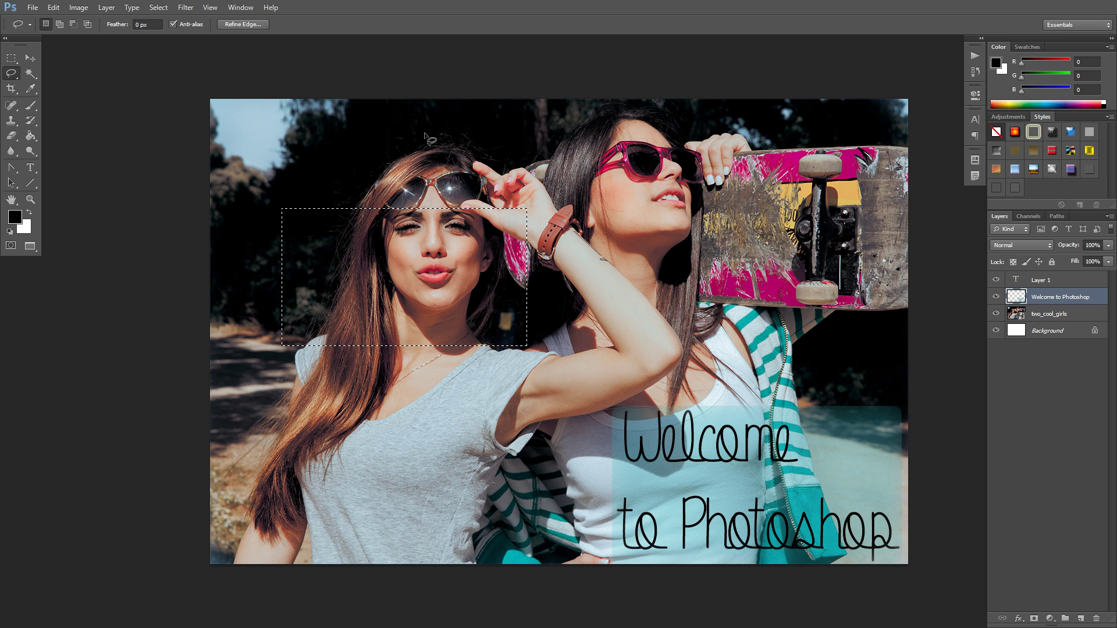
pyautogui.moveTo(439, 132)
pyautogui.mouseDown()
pyautogui.moveTo(401, 131)
pyautogui.moveTo(366, 149)
pyautogui.moveTo(348, 215)
pyautogui.moveTo(353, 267)
pyautogui.mouseUp()
pyautogui.moveTo(488, 305)
pyautogui.mouseDown()
pyautogui.moveTo(517, 271)
pyautogui.moveTo(538, 204)
pyautogui.moveTo(533, 168)
pyautogui.moveTo(489, 131)
pyautogui.moveTo(378, 139)
pyautogui.mouseUp()
# Trace a three-corner Polygonal Lasso selection around the face, then choose Select > Deselect
pyautogui.moveTo(11, 72); pyautogui.dragTo(49, 92)
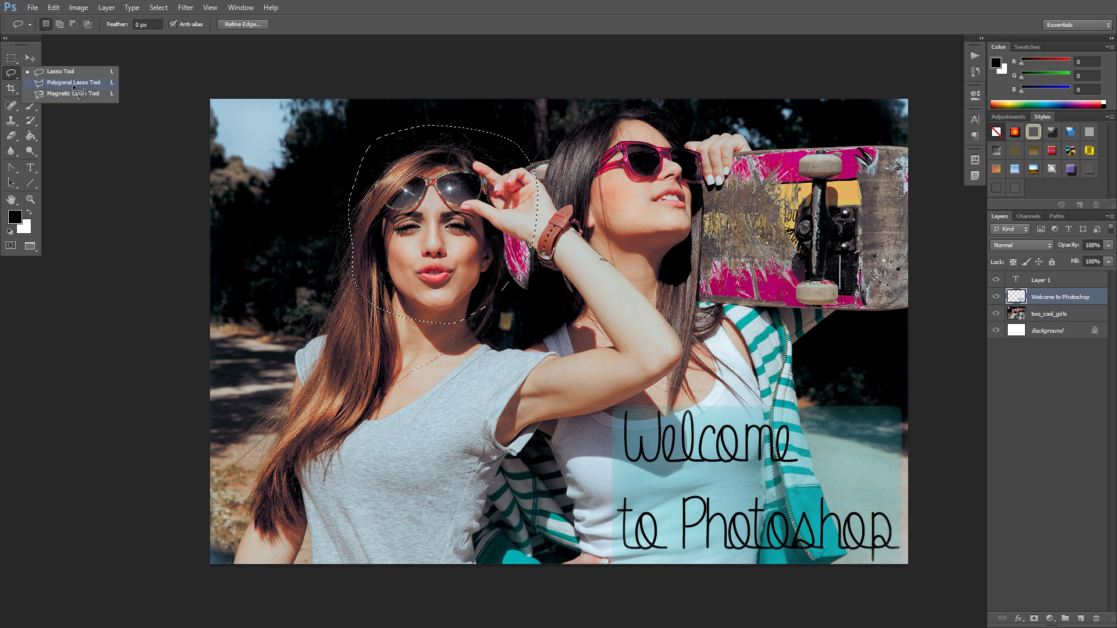
pyautogui.click(74, 82)
pyautogui.click(275, 198)
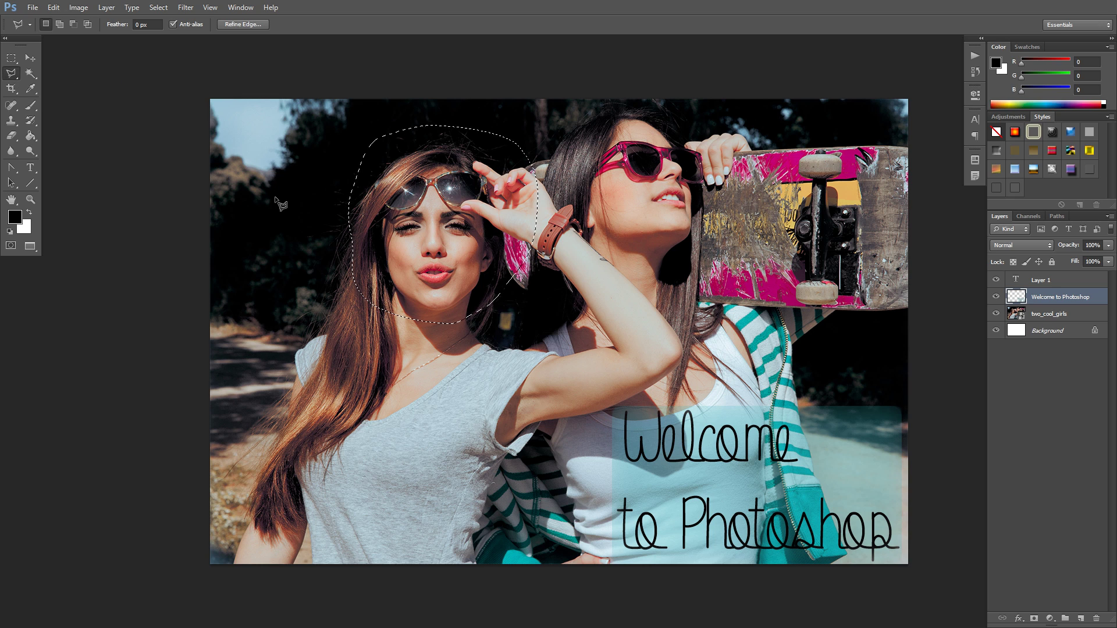
pyautogui.click(353, 324)
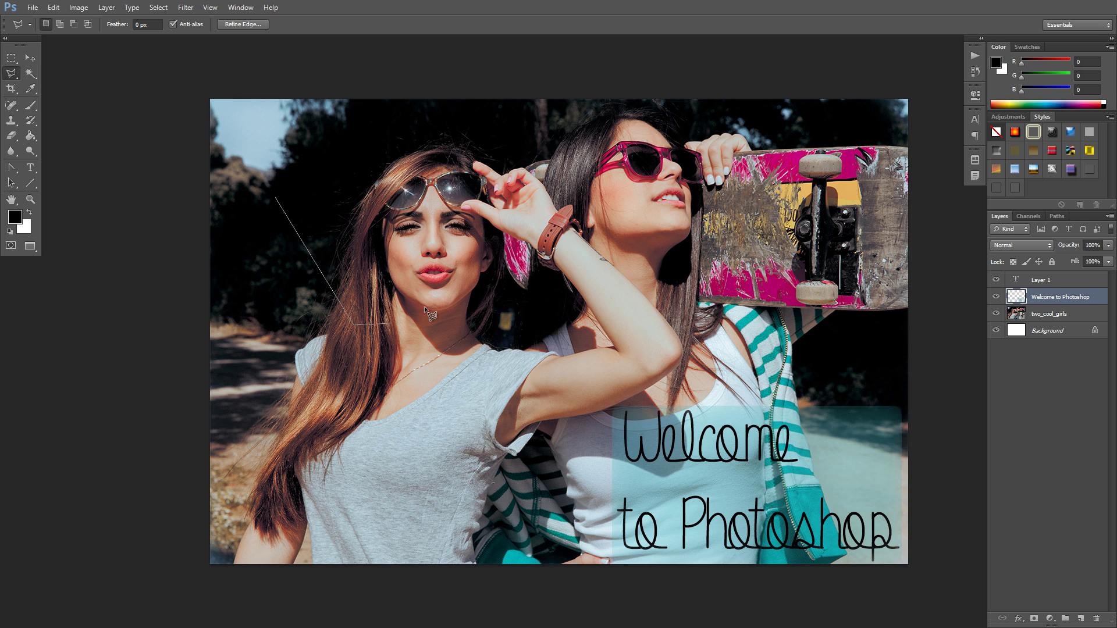
pyautogui.click(423, 117)
pyautogui.click(275, 198)
pyautogui.click(158, 8)
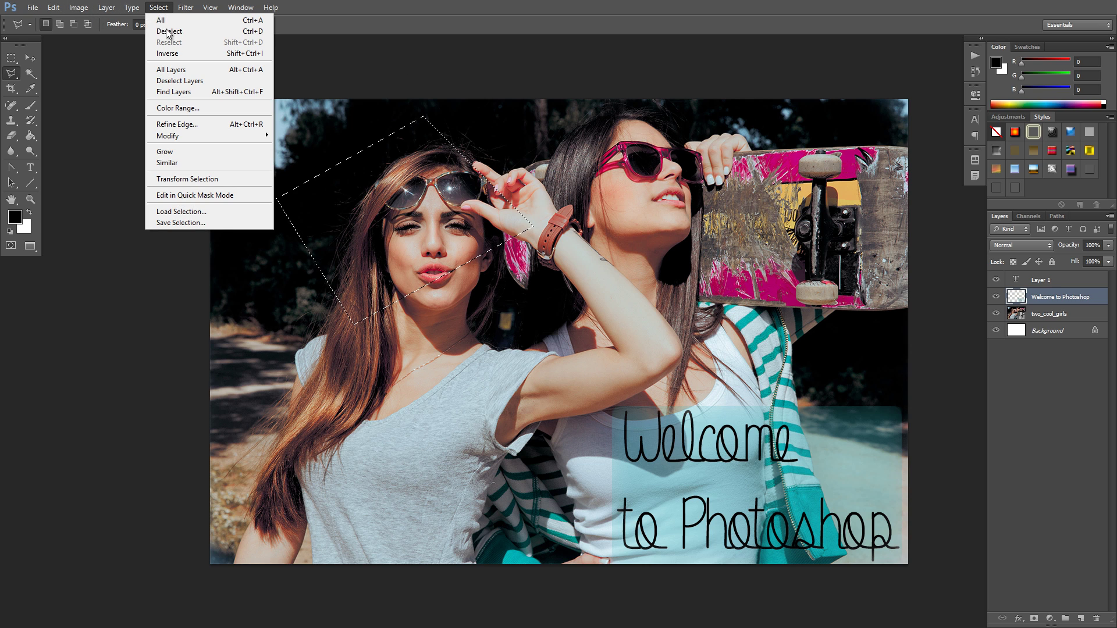
pyautogui.click(215, 30)
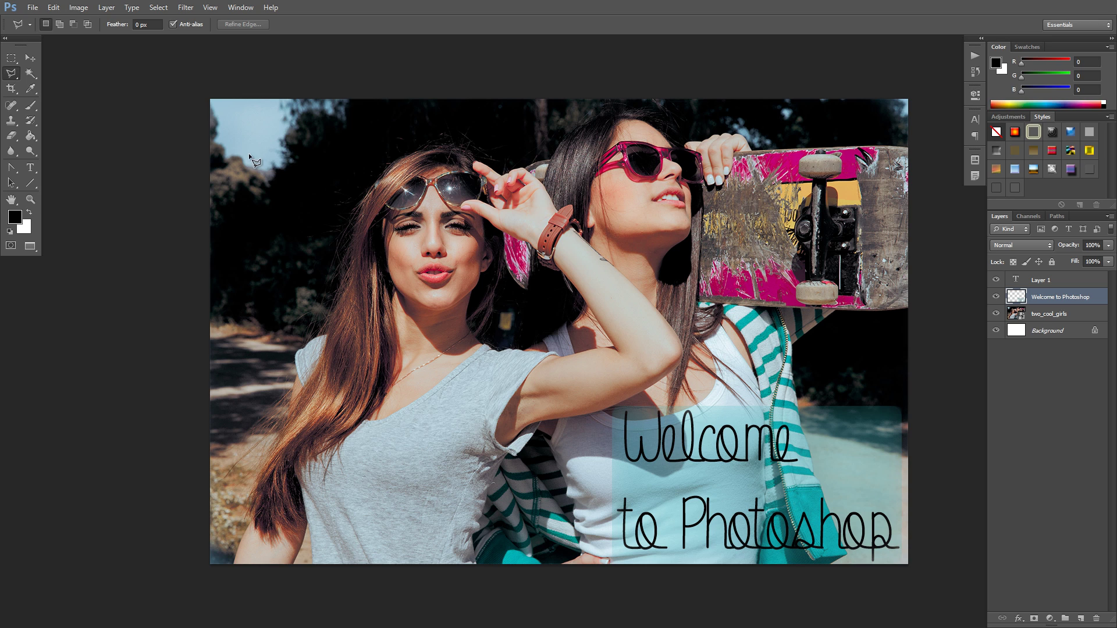
# Select the grey shirt with the Magic Wand, then clear the selection with Ctrl+D
pyautogui.click(31, 76)
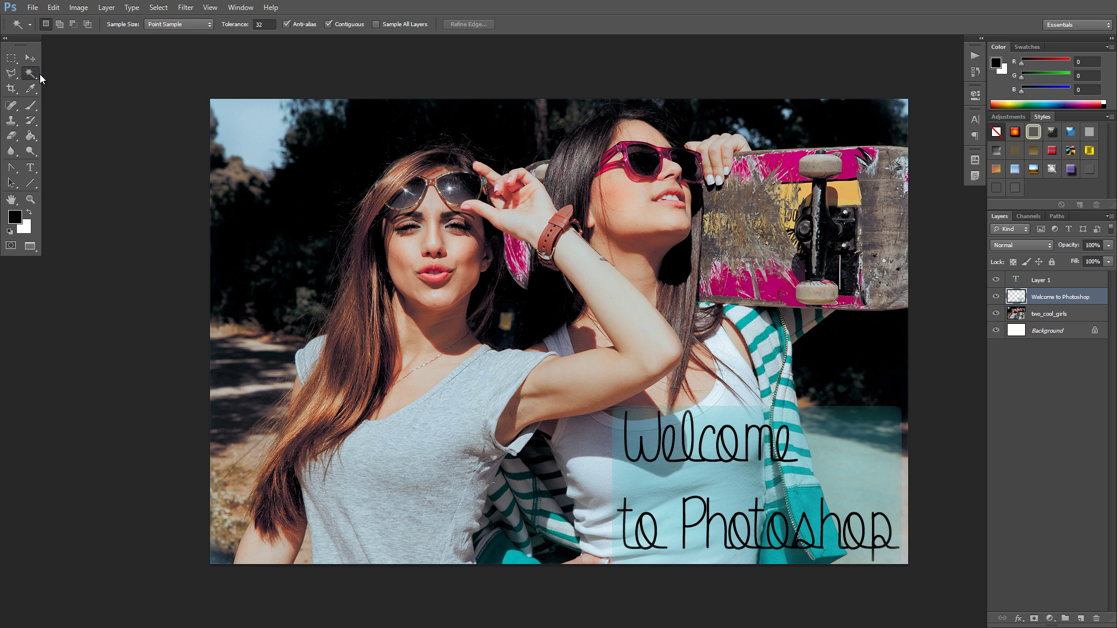
pyautogui.click(31, 76)
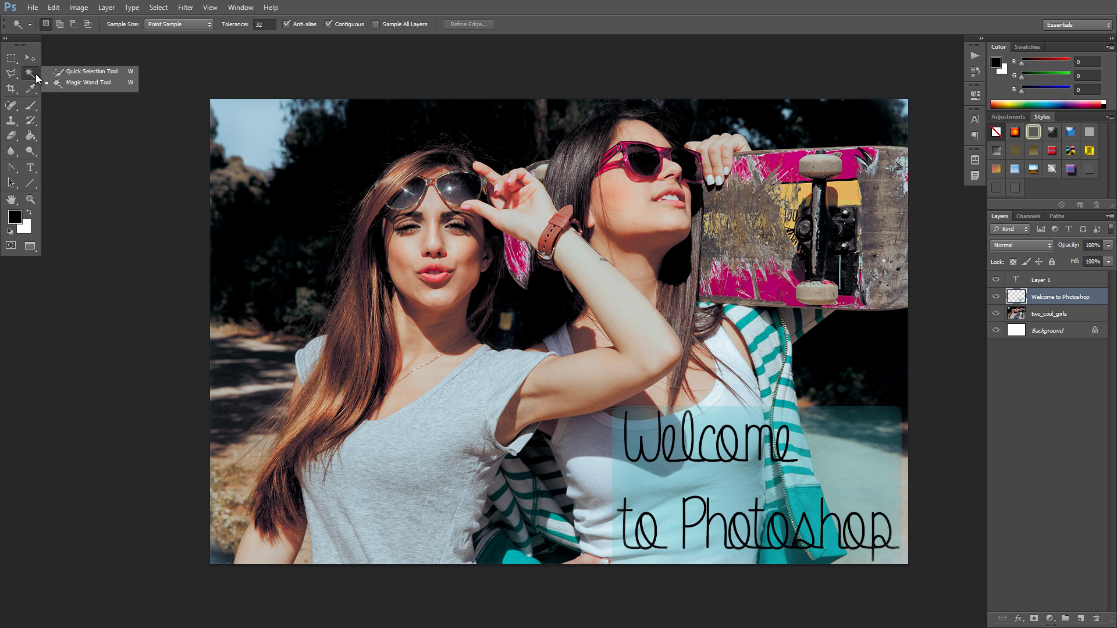
pyautogui.click(86, 82)
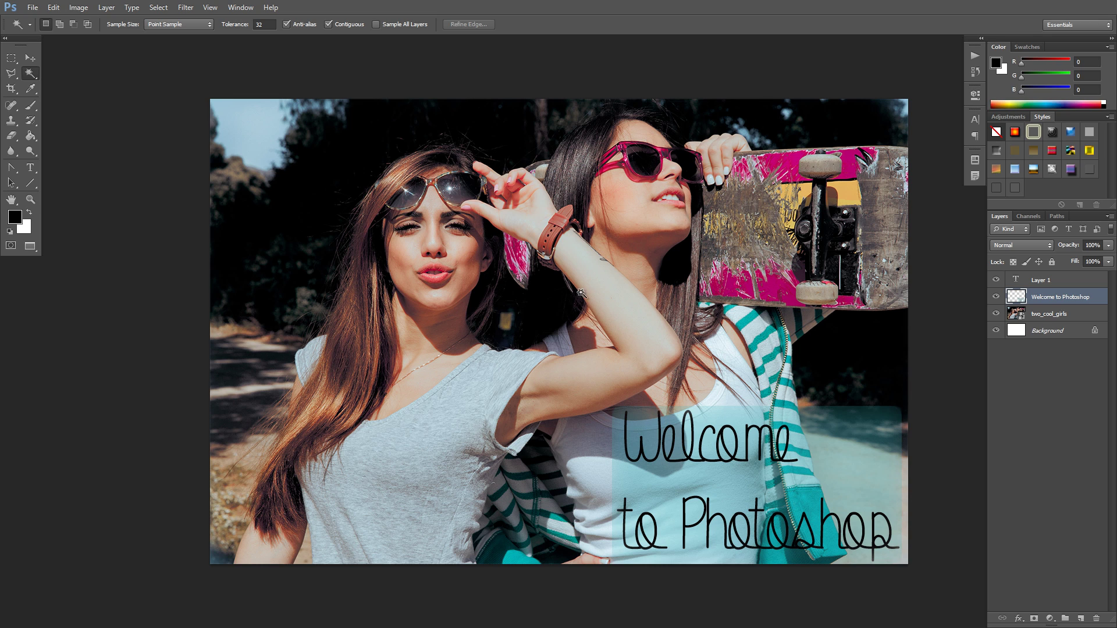
pyautogui.click(450, 408)
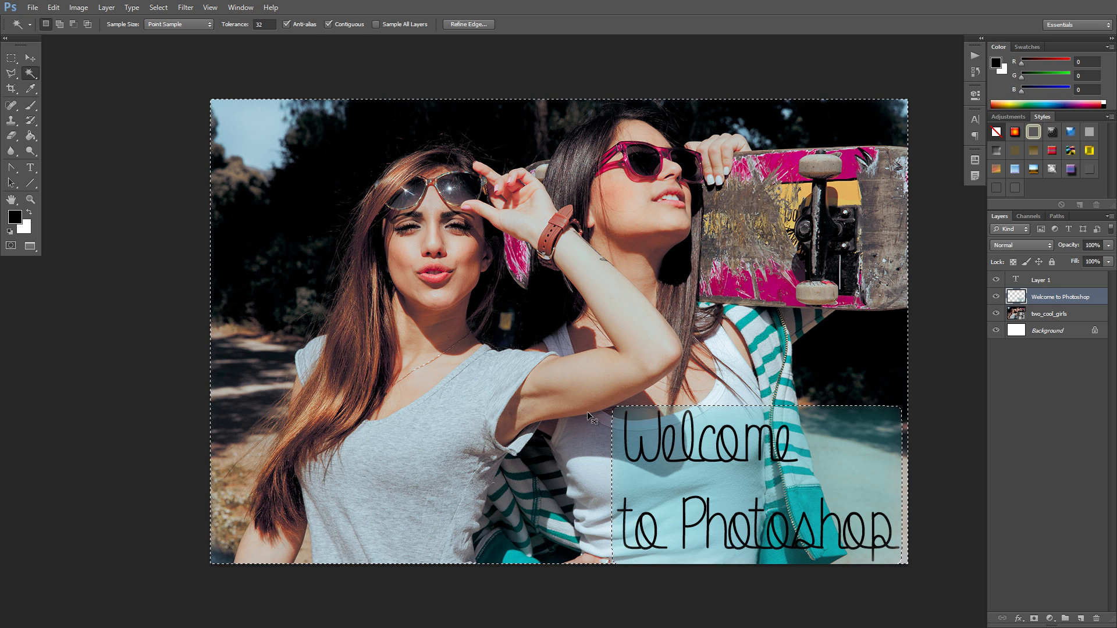
pyautogui.hotkey('ctrl', 'd')
# On the two_cool_girls layer, select the shirt with Magic Wand, then Quick Selection, then deselect
pyautogui.click(1047, 318)
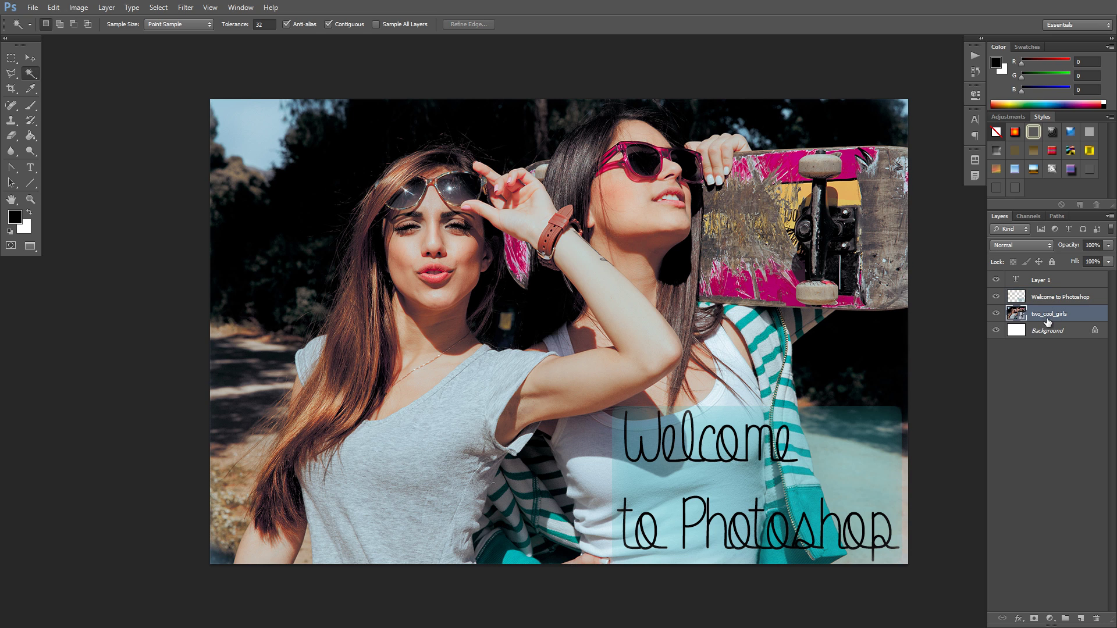
pyautogui.click(462, 445)
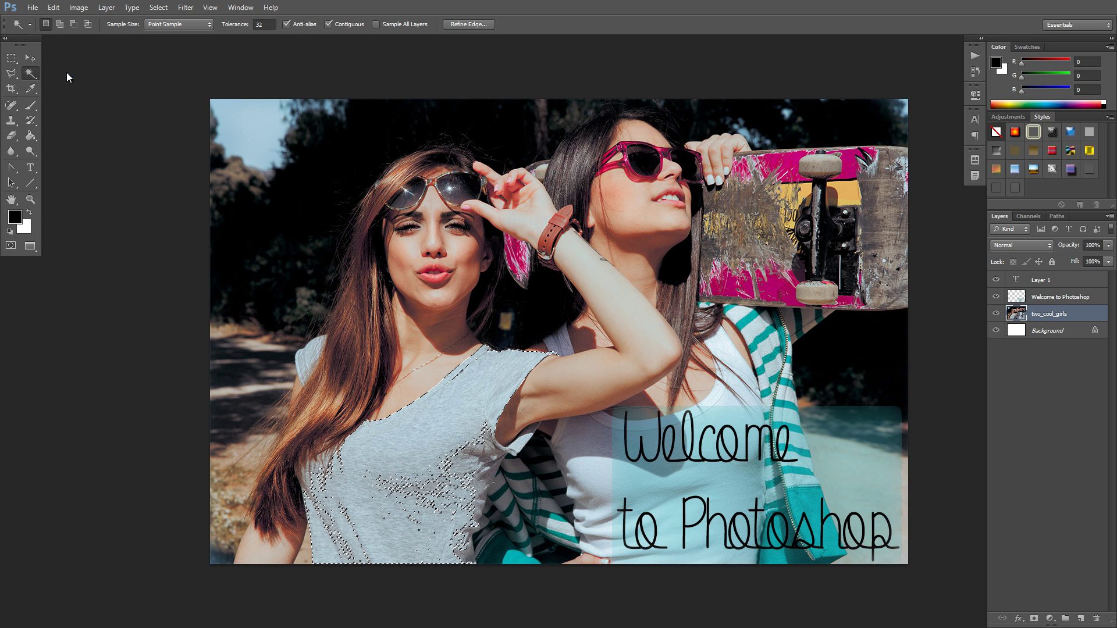
pyautogui.hotkey('shift', 'w')
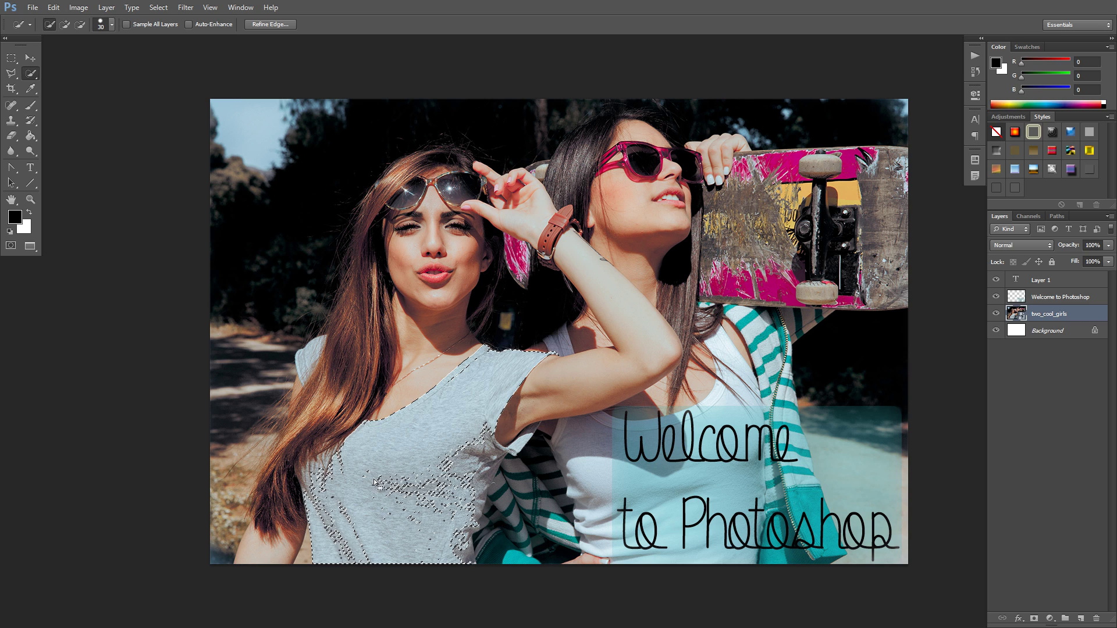
pyautogui.moveTo(386, 473)
pyautogui.mouseDown()
pyautogui.moveTo(407, 488)
pyautogui.moveTo(438, 483)
pyautogui.moveTo(436, 468)
pyautogui.moveTo(491, 469)
pyautogui.mouseUp()
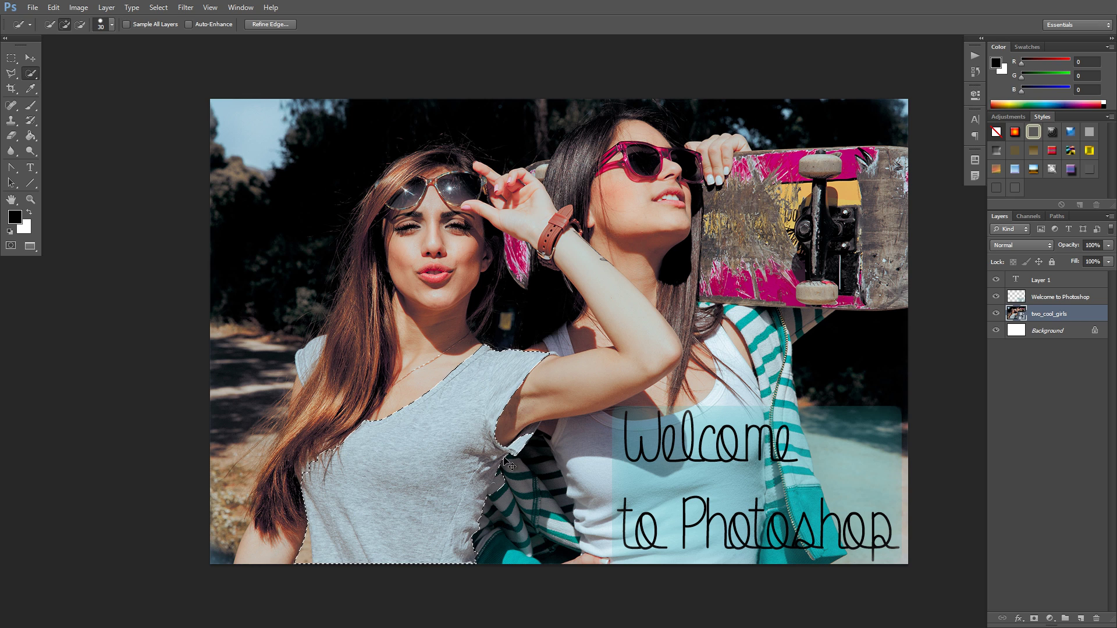
pyautogui.hotkey('ctrl', 'd')
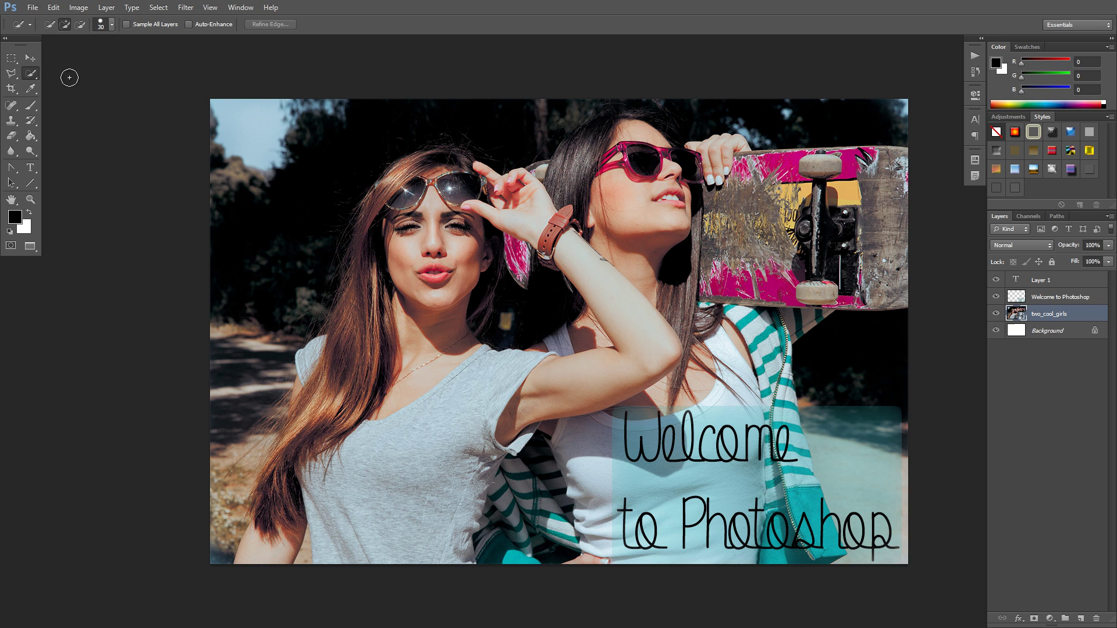
pyautogui.click(11, 90)
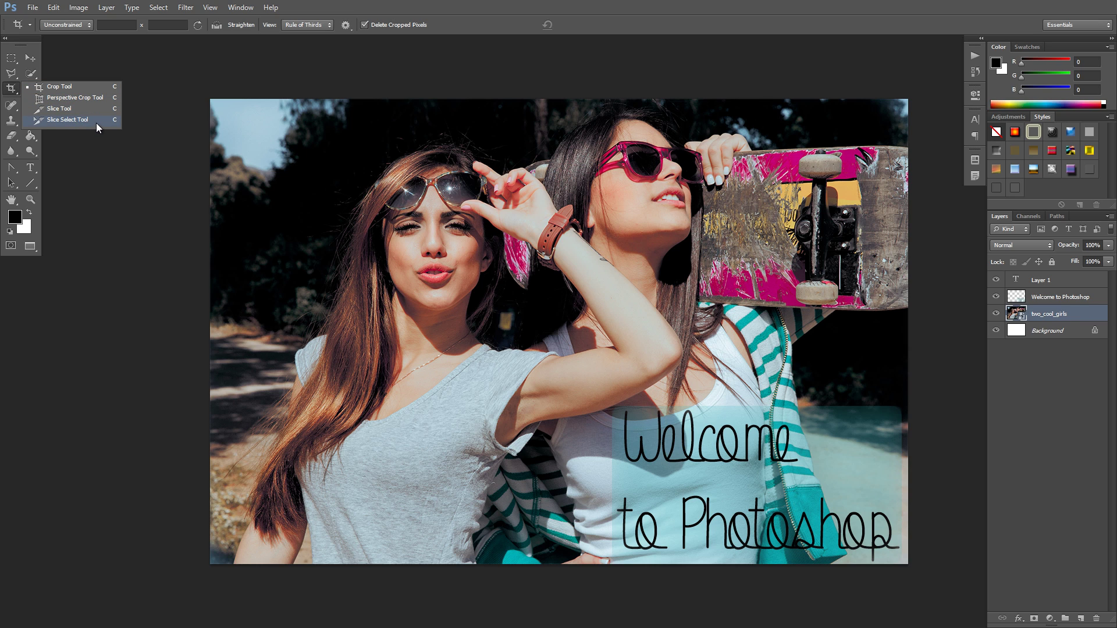
pyautogui.click(61, 87)
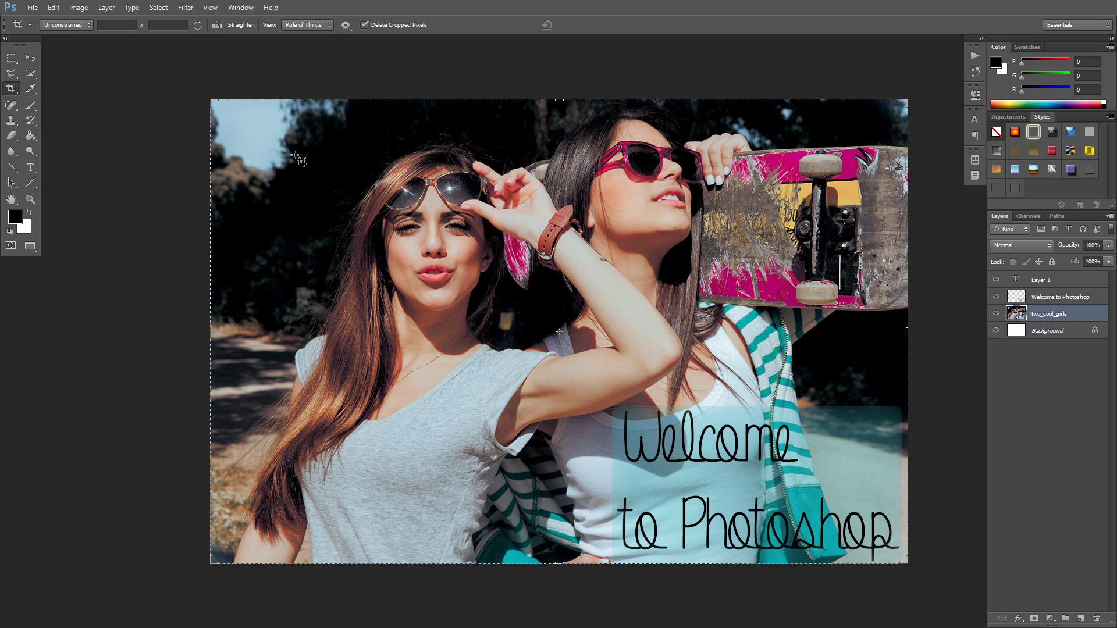
pyautogui.moveTo(296, 155); pyautogui.dragTo(566, 357)
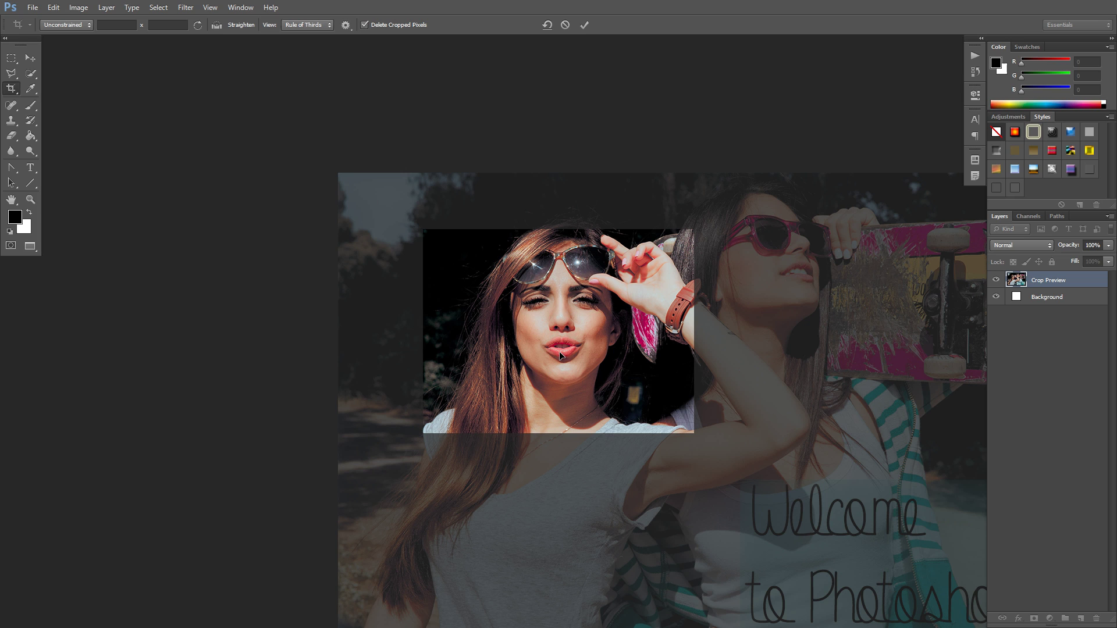
pyautogui.doubleClick(559, 353)
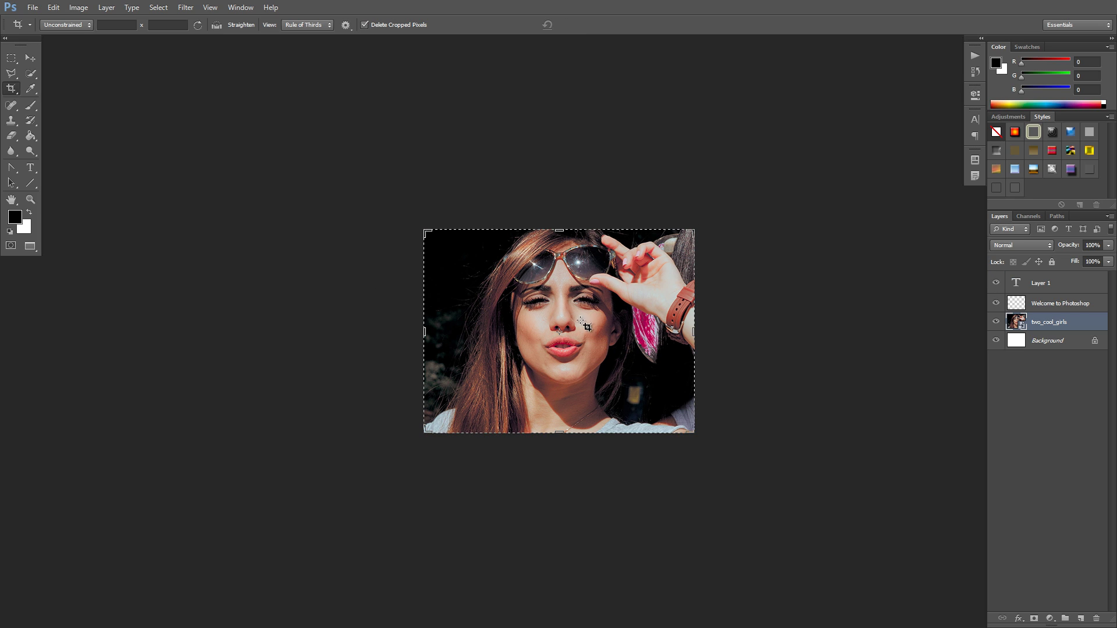
pyautogui.click(57, 8)
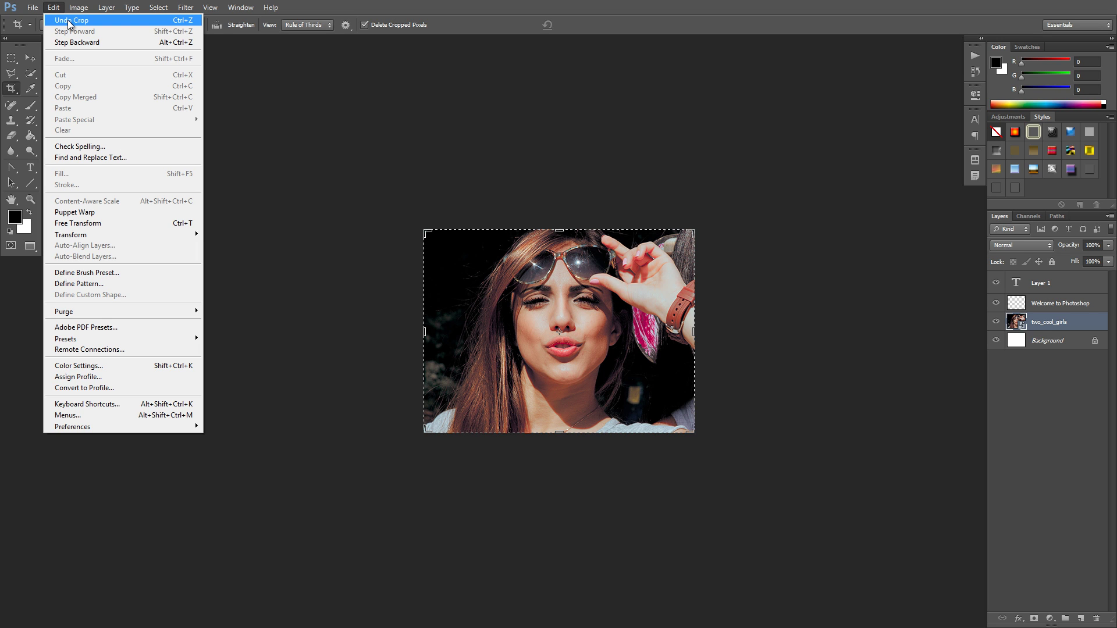
pyautogui.click(69, 21)
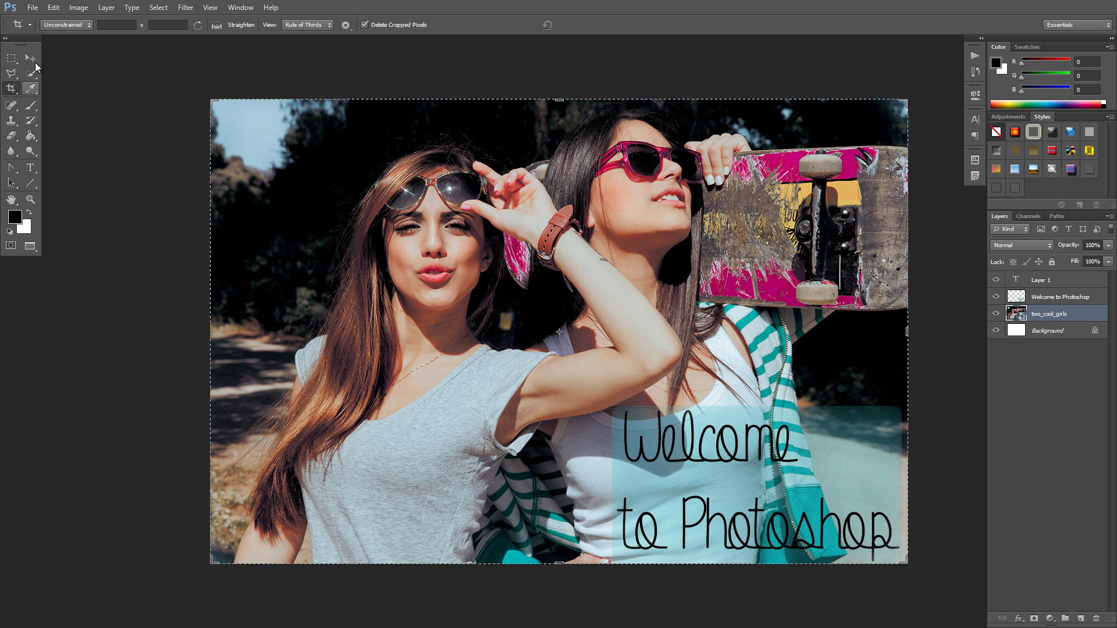
pyautogui.click(54, 8)
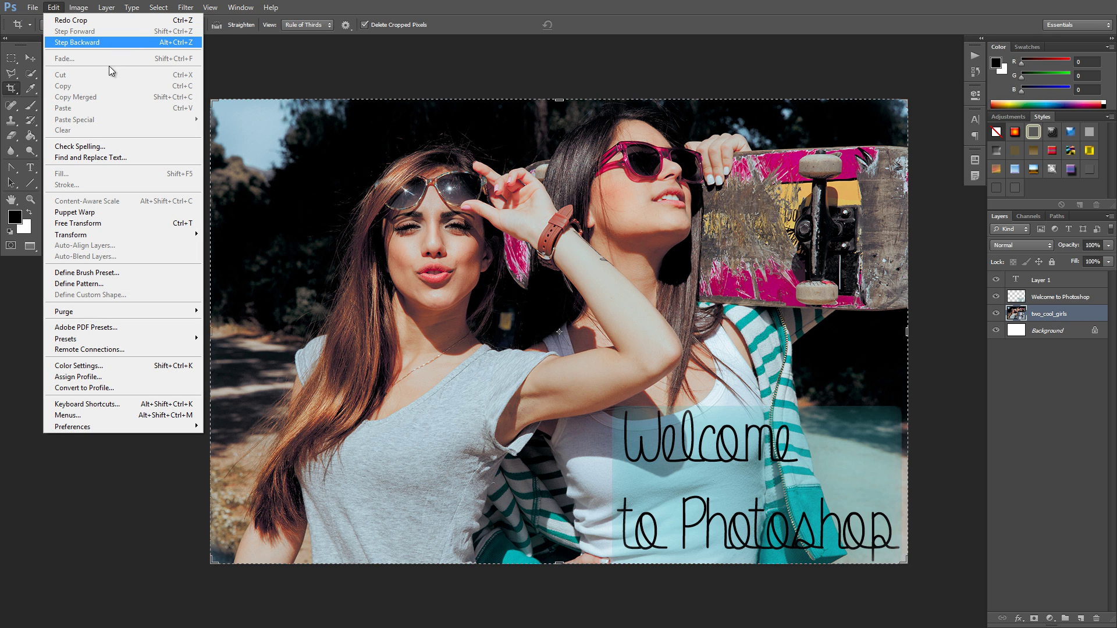
pyautogui.press('Escape')
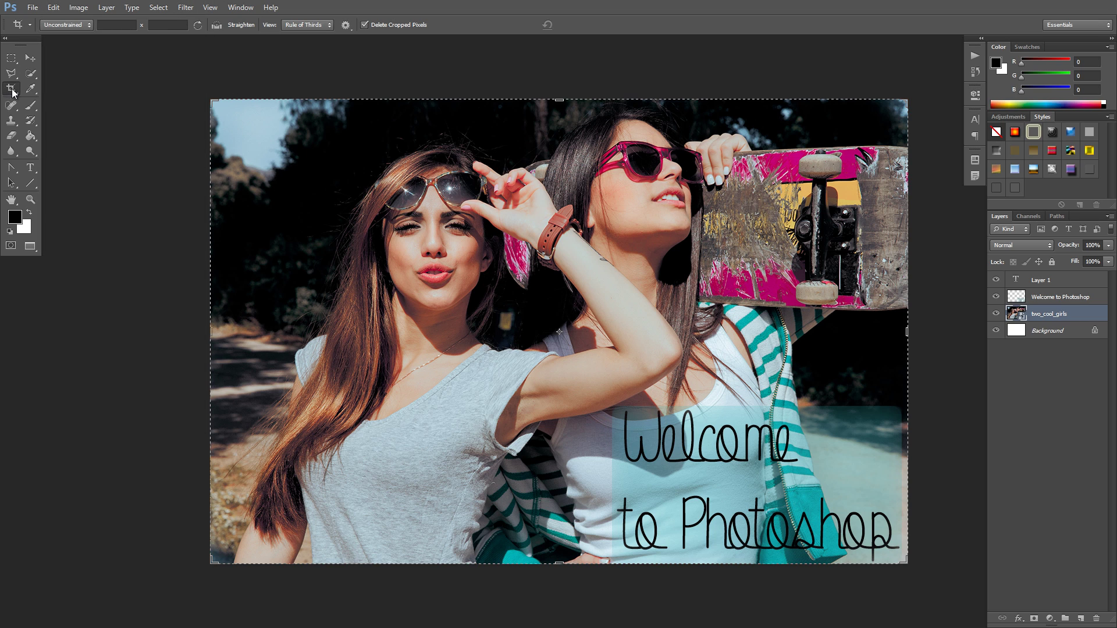
# Sample the skateboard's magenta (R 180, G 1, B 117) as the foreground colour with the Eyedropper
pyautogui.click(32, 92)
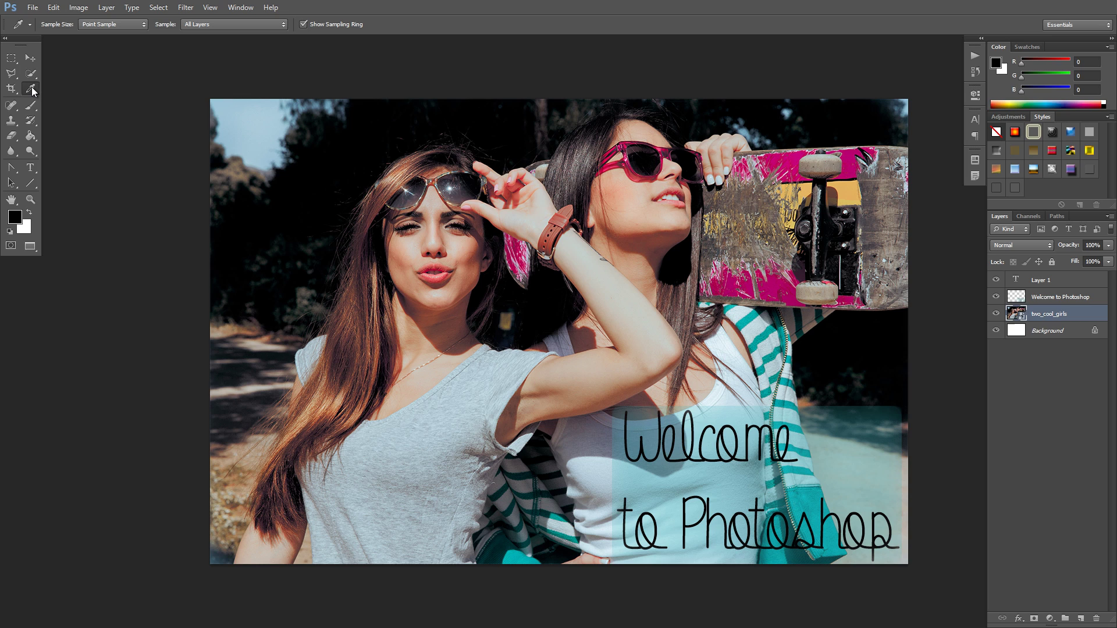
pyautogui.rightClick(32, 90)
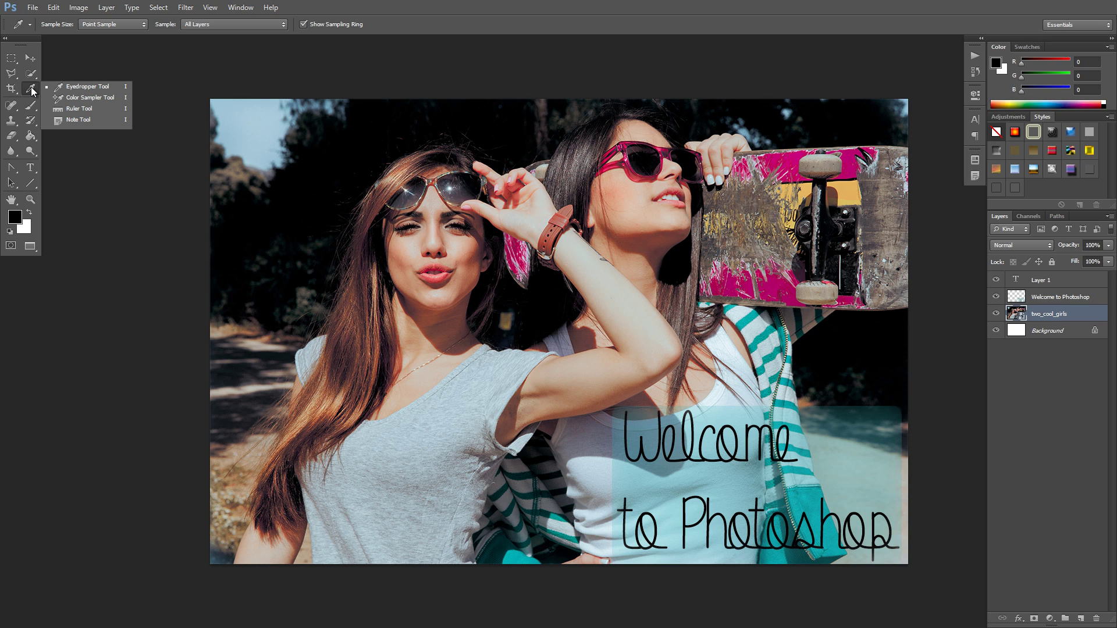
pyautogui.click(100, 86)
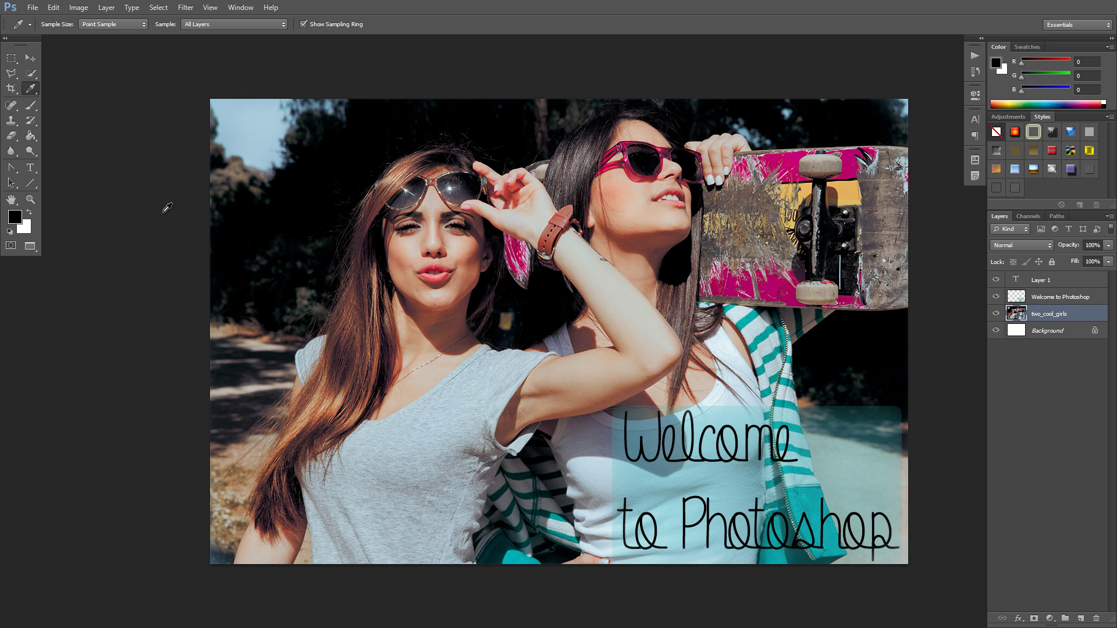
pyautogui.click(849, 157)
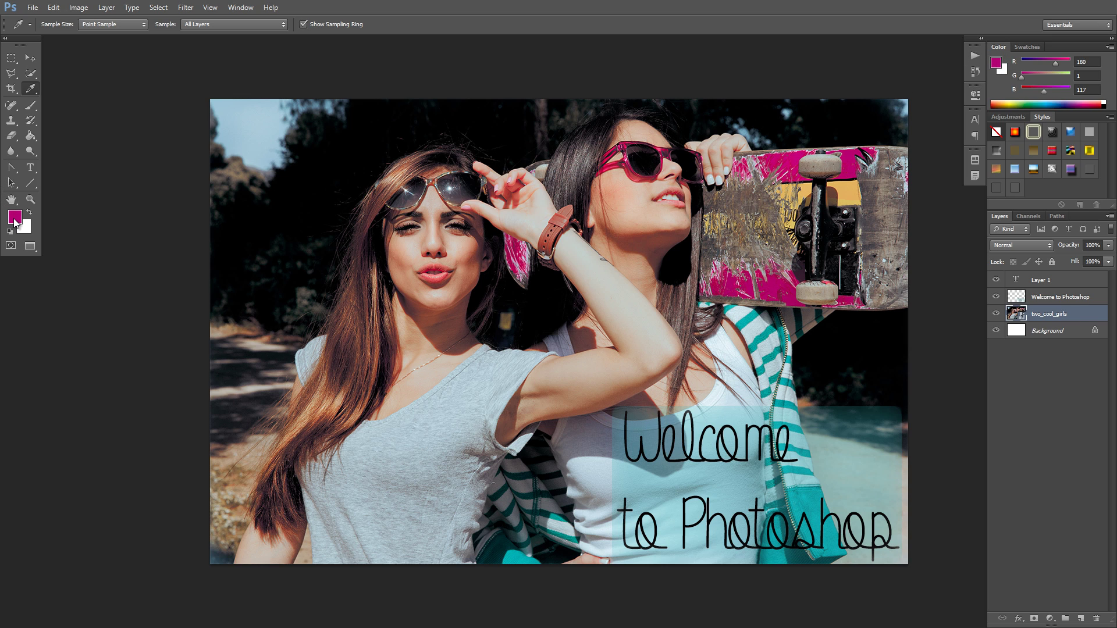
# Drag a Ruler Tool measurement across the photo, then Edit > Step Backward
pyautogui.click(33, 89)
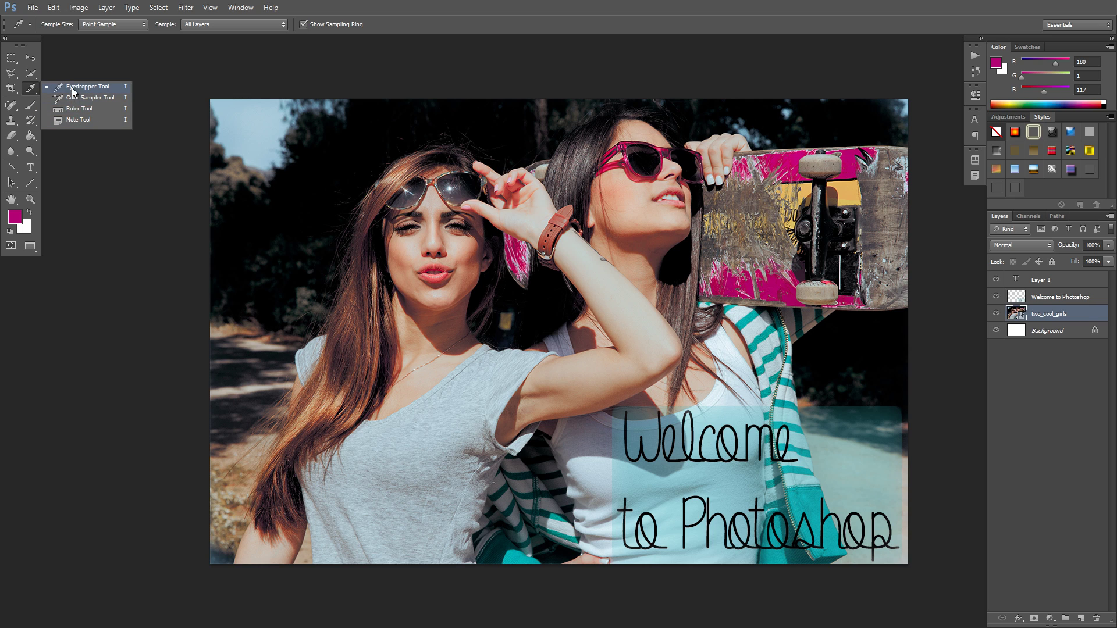
pyautogui.click(74, 111)
pyautogui.moveTo(285, 151); pyautogui.dragTo(841, 145)
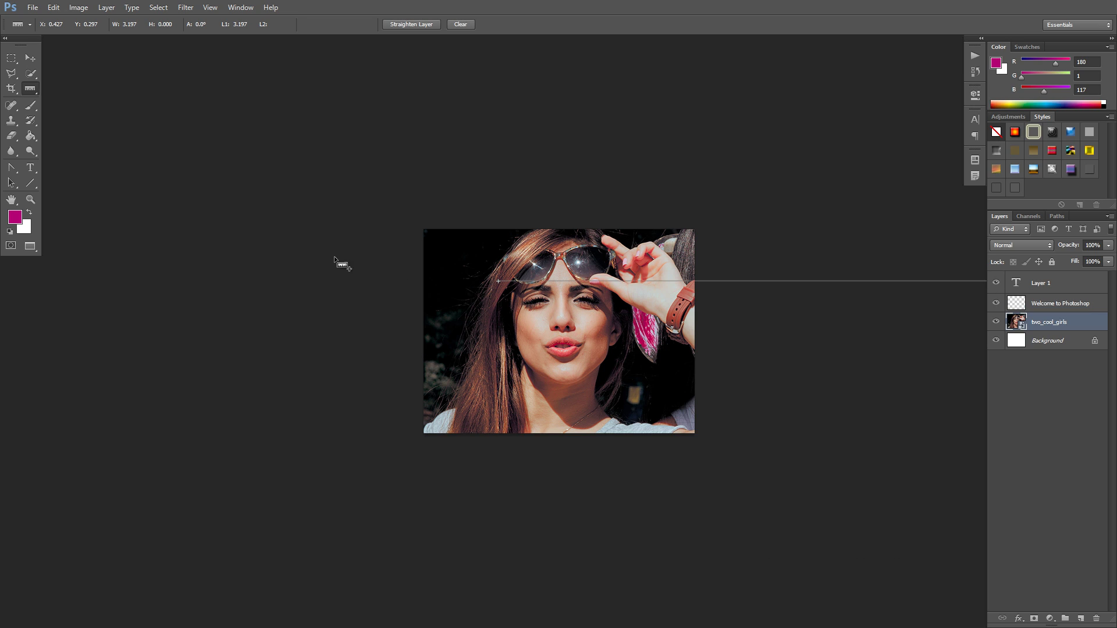
pyautogui.click(52, 7)
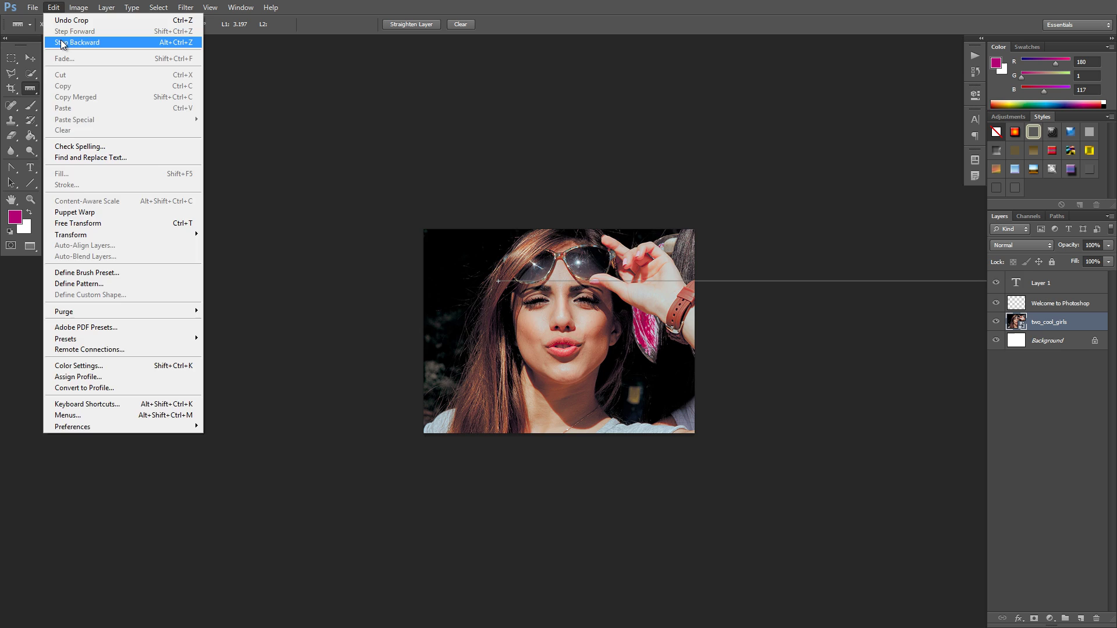
pyautogui.click(60, 42)
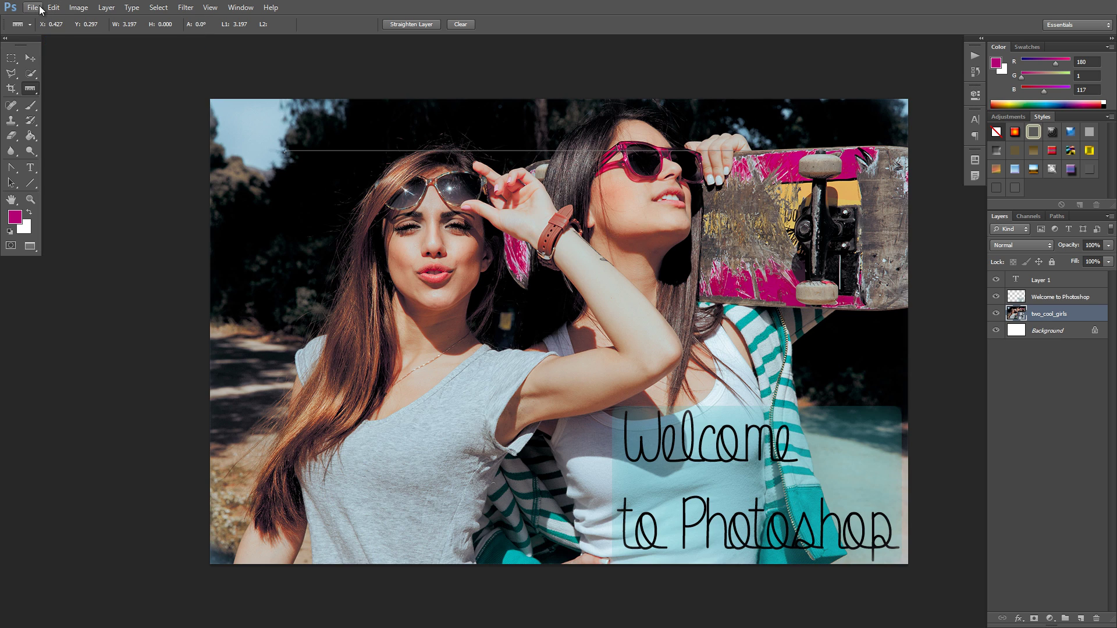
# Add a note at the image's upper-left corner and collapse the Notes panel
pyautogui.click(31, 88)
pyautogui.click(87, 120)
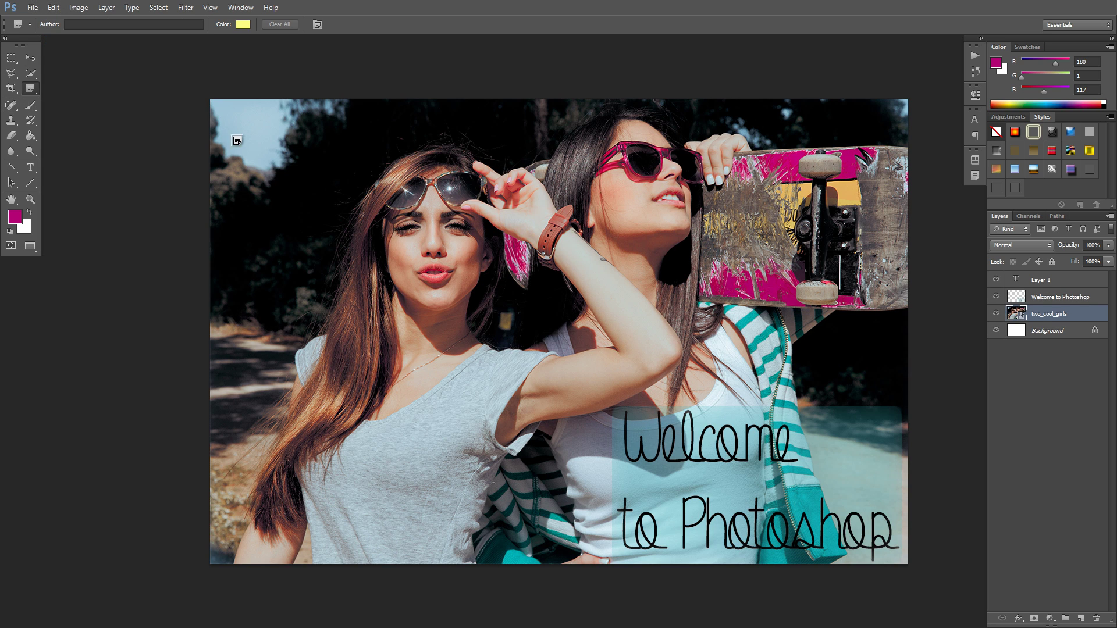
pyautogui.click(227, 121)
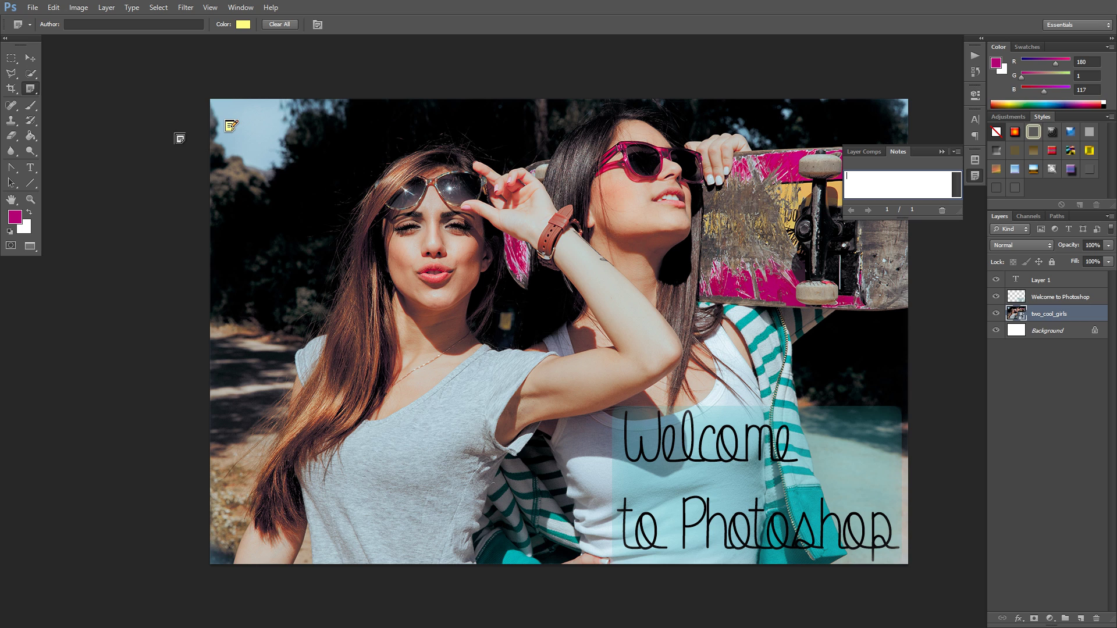
pyautogui.click(941, 151)
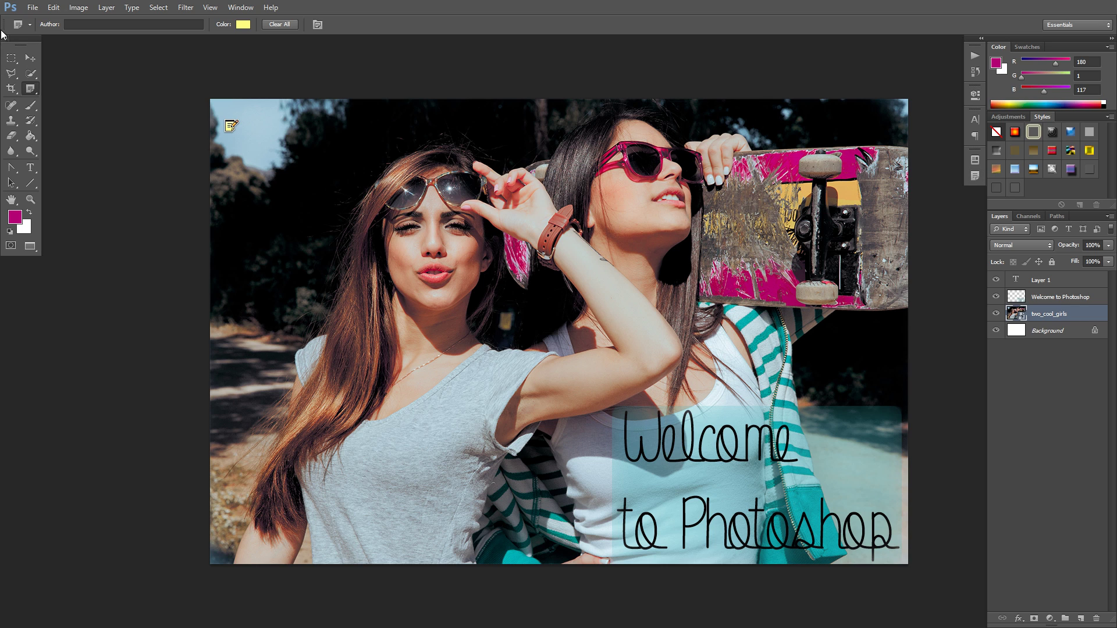
# Drag the note onto the pasteboard with the Move tool, and step back after the photo layer is deleted
pyautogui.click(30, 57)
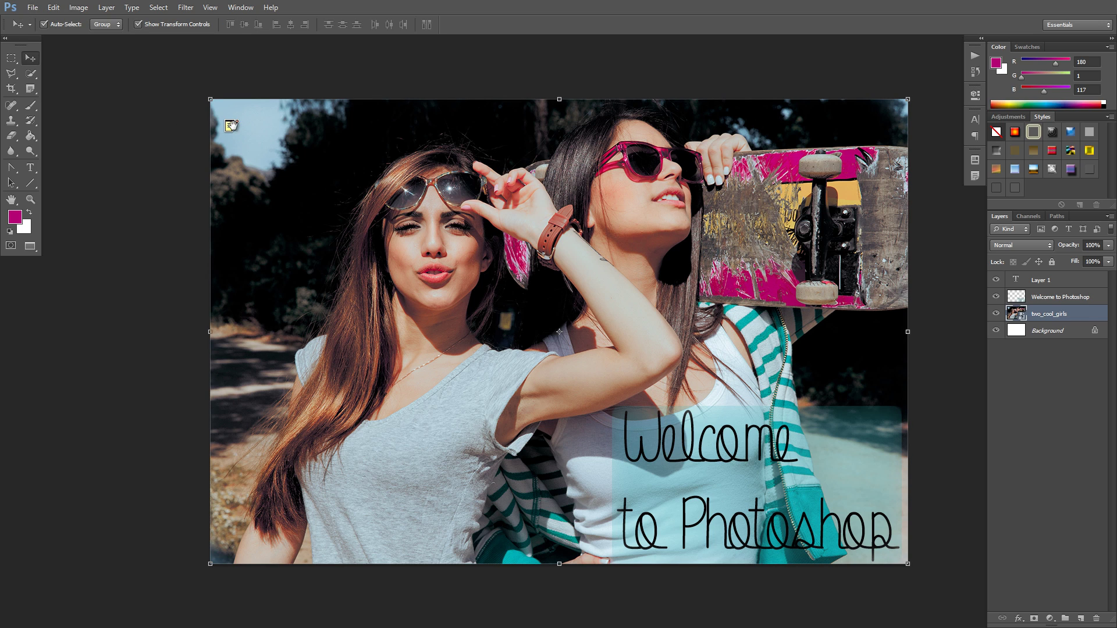
pyautogui.moveTo(229, 124); pyautogui.dragTo(114, 118)
pyautogui.press('Delete')
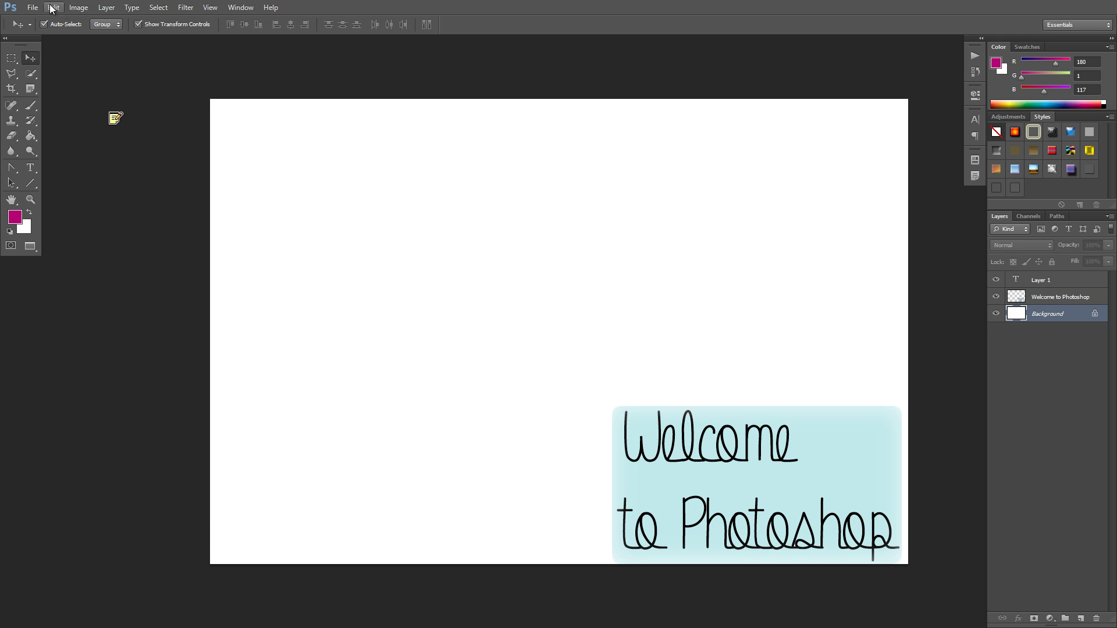
pyautogui.click(53, 7)
pyautogui.click(70, 42)
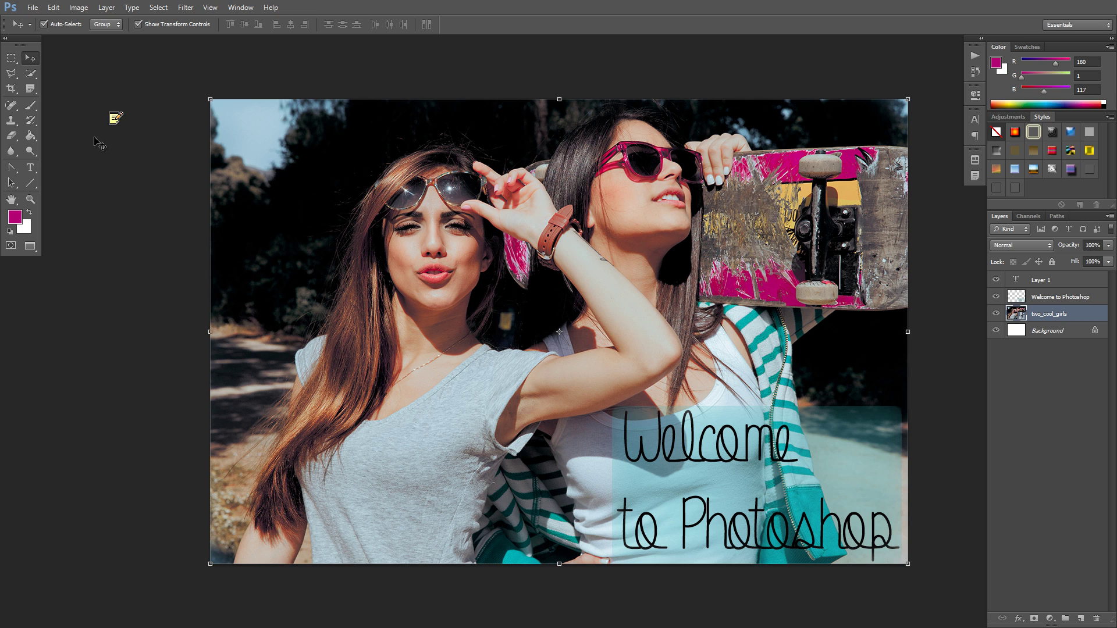
# Select the Spot Healing Brush and show its flyout of healing and red-eye tools
pyautogui.click(12, 106)
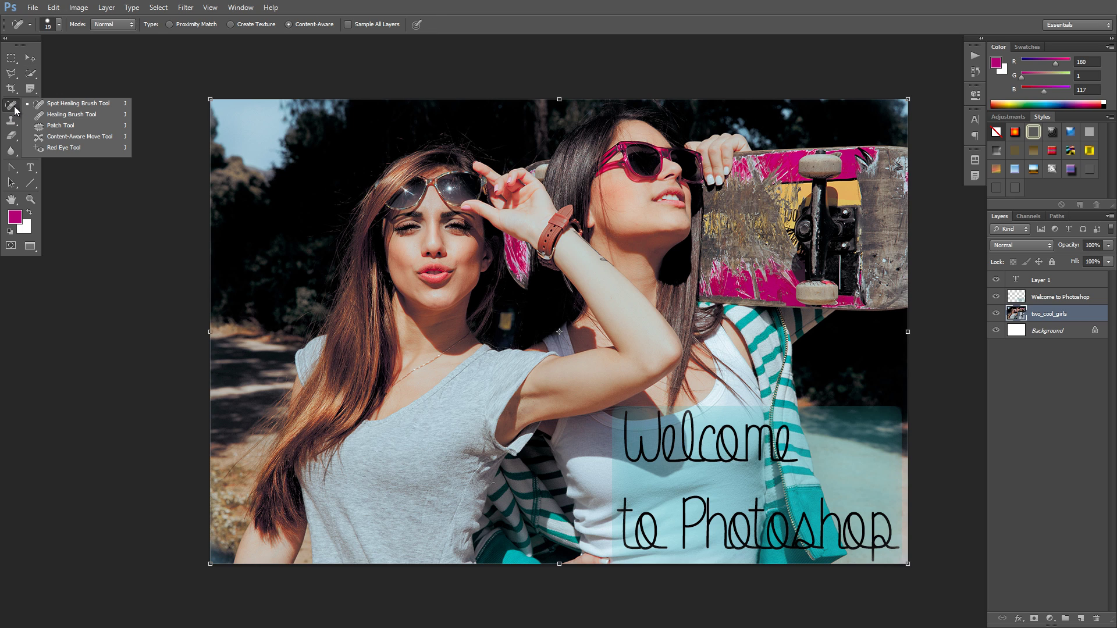